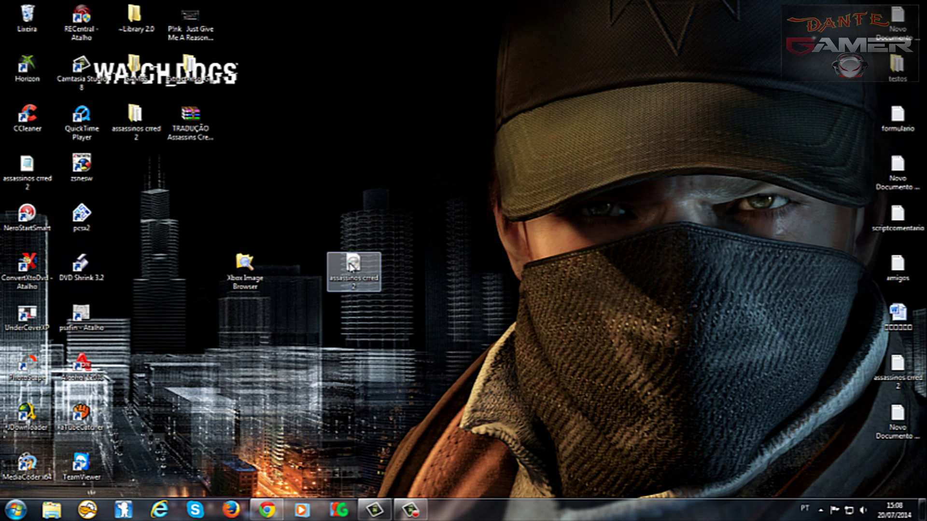
# - Extract the TRADUÇÃO Assassins Creed 2 archive onto the desktop and put the archive back among the other icons
pyautogui.click(337, 280)
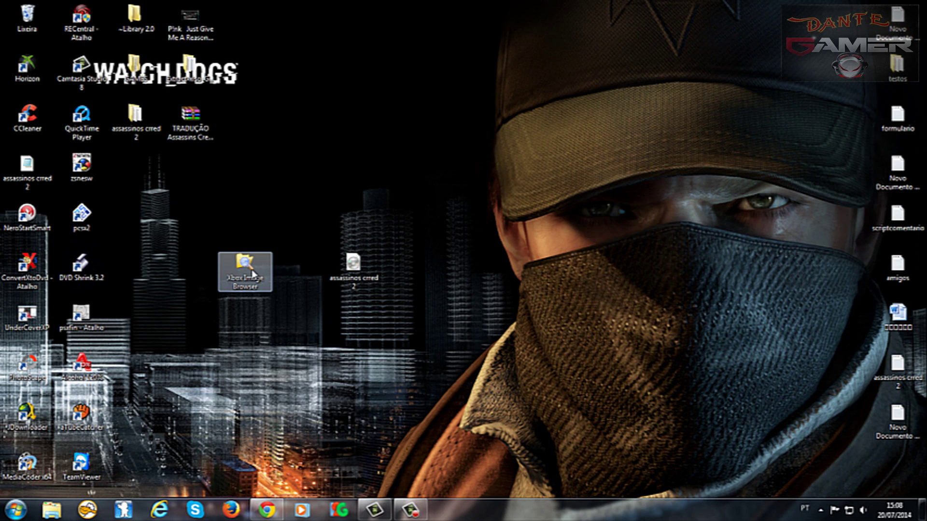
pyautogui.moveTo(241, 283)
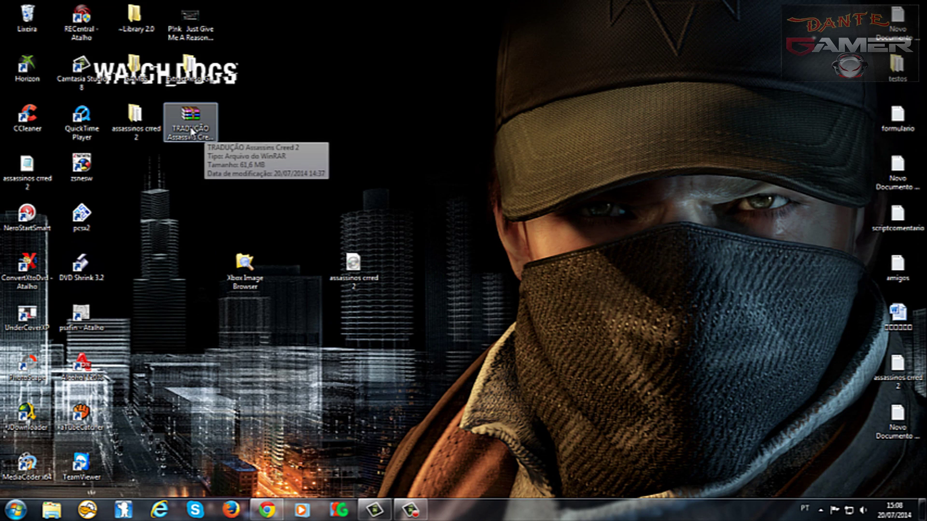
pyautogui.moveTo(189, 138); pyautogui.dragTo(297, 189)
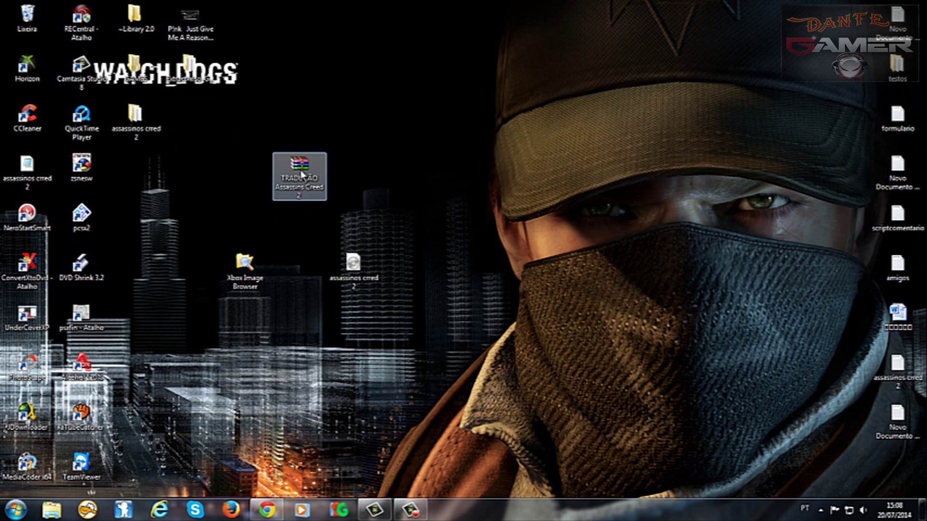
pyautogui.rightClick(294, 170)
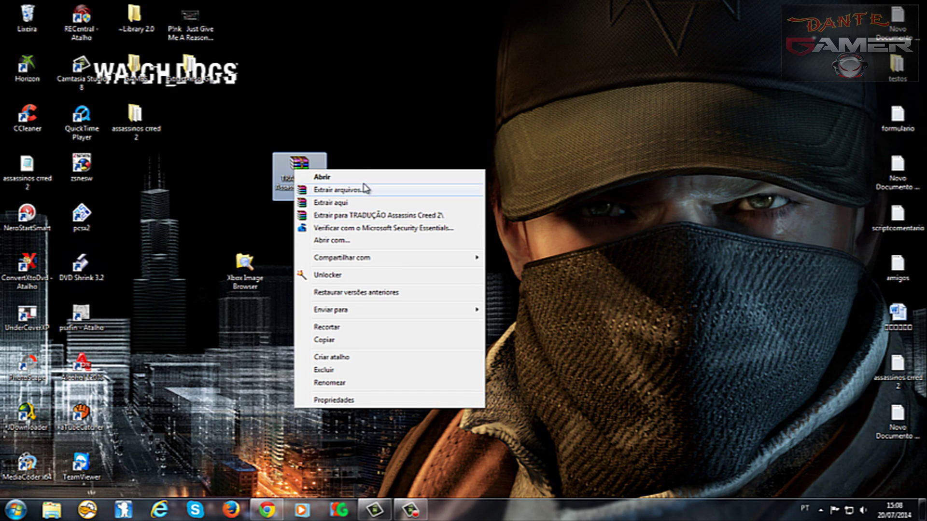
pyautogui.click(358, 203)
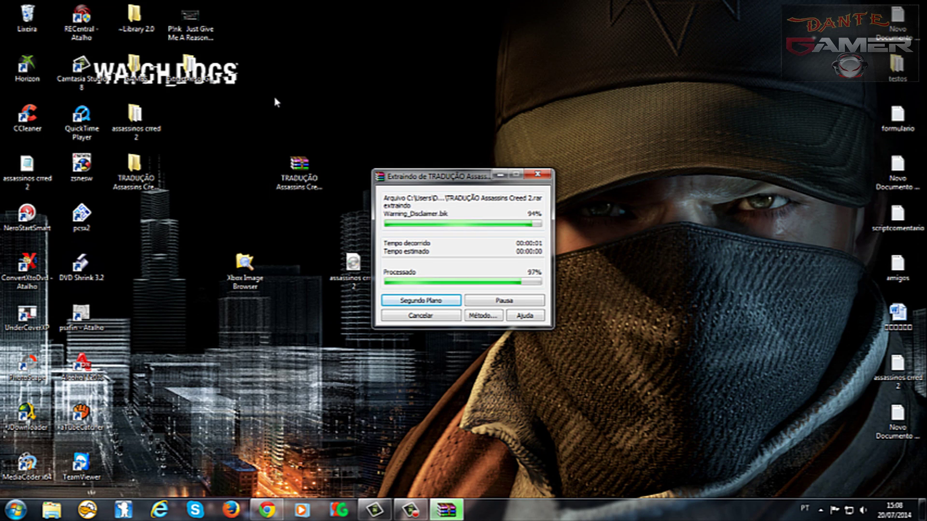
pyautogui.moveTo(299, 165); pyautogui.dragTo(202, 117)
pyautogui.click(287, 123)
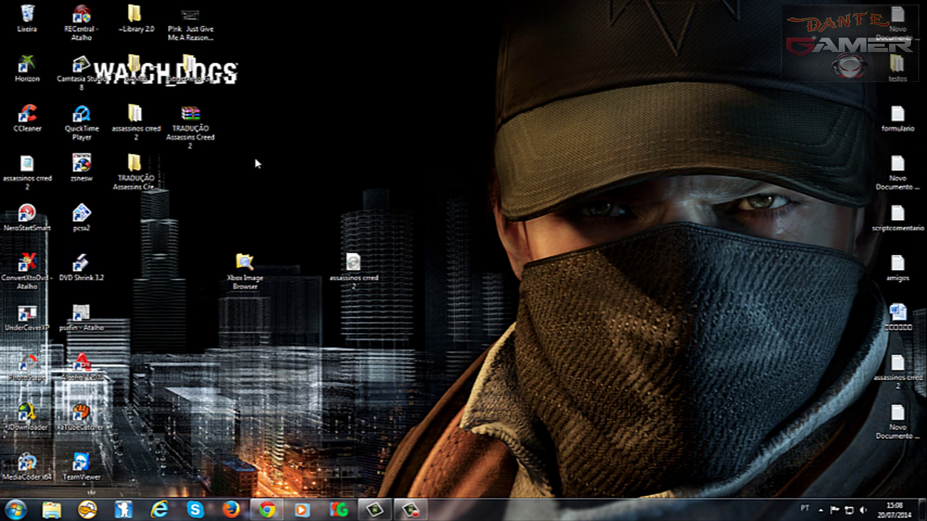
# - Set the extracted TRADUÇÃO Assassins Creed 2 folder apart on the desktop, examine the files inside it and close it
pyautogui.moveTo(156, 177); pyautogui.dragTo(156, 226)
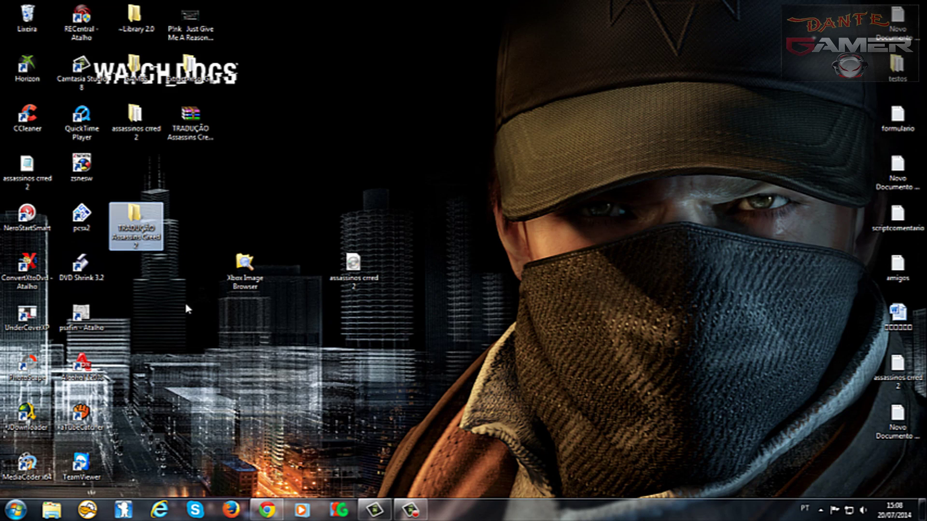
pyautogui.doubleClick(136, 224)
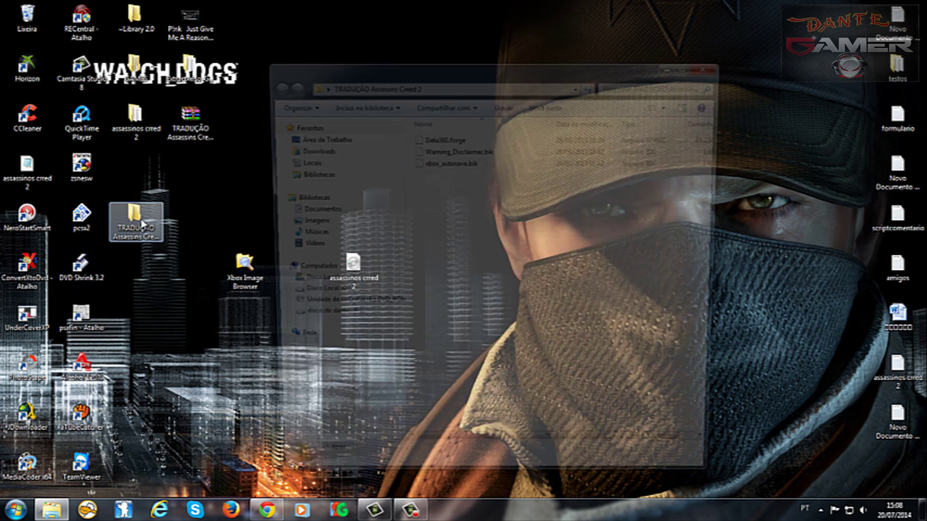
pyautogui.moveTo(476, 81); pyautogui.dragTo(405, 89)
pyautogui.moveTo(599, 82); pyautogui.dragTo(891, 63)
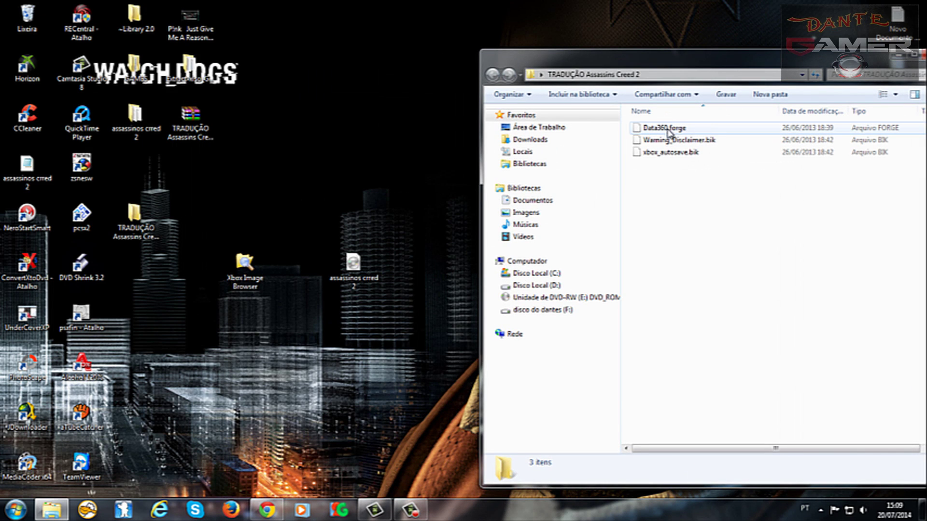
pyautogui.moveTo(839, 64); pyautogui.dragTo(706, 69)
pyautogui.click(803, 60)
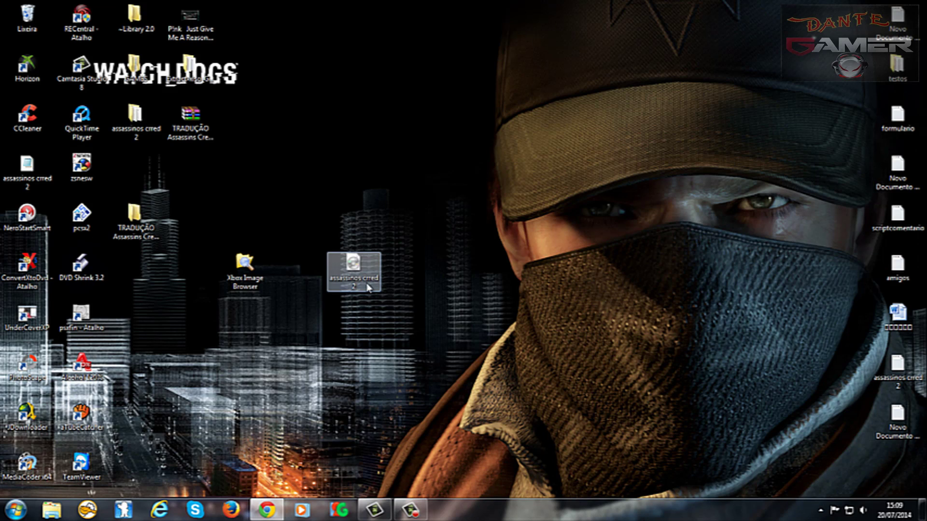
# - Launch Xbox Image Browser and open the assassinos crred 2 image file from the desktop
pyautogui.doubleClick(246, 273)
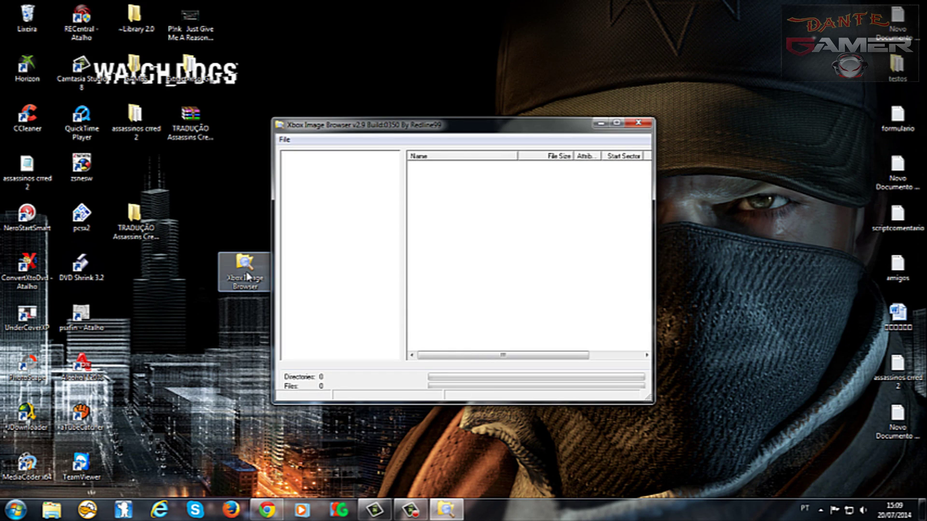
pyautogui.moveTo(341, 128); pyautogui.dragTo(414, 162)
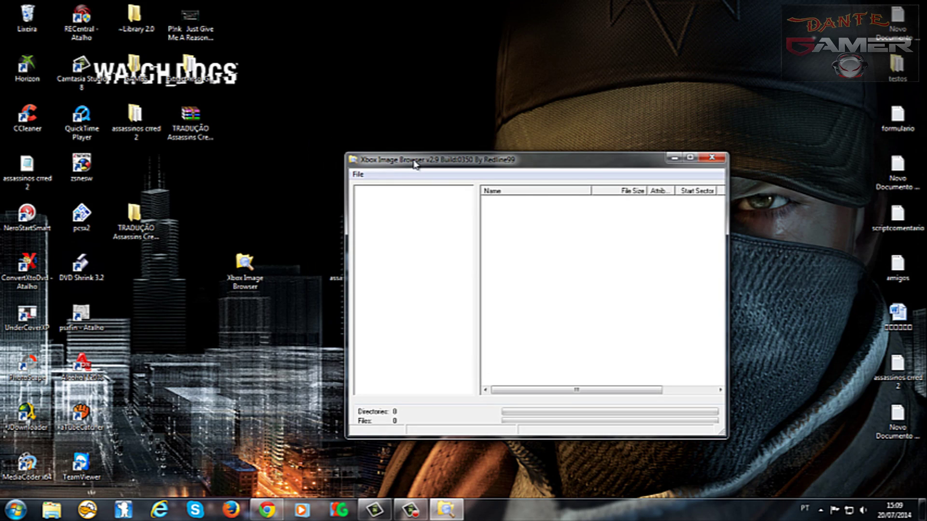
pyautogui.click(358, 175)
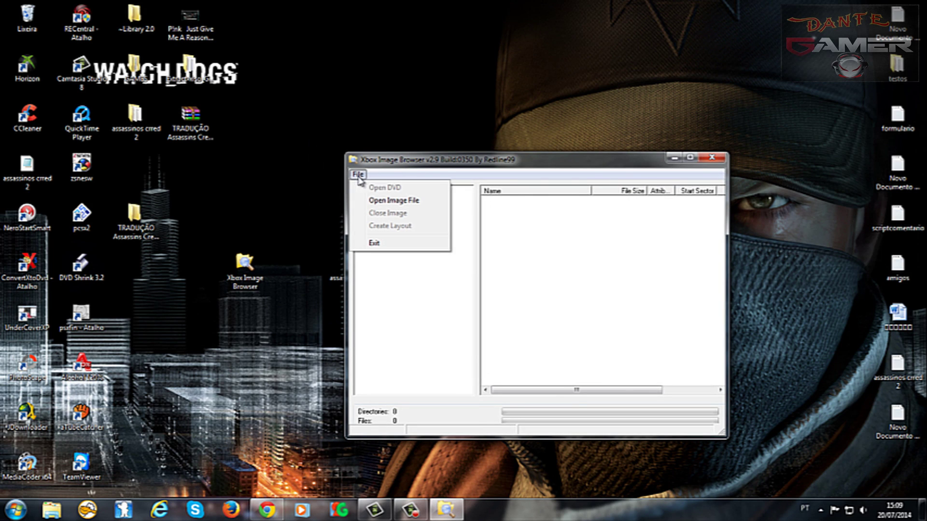
pyautogui.click(379, 201)
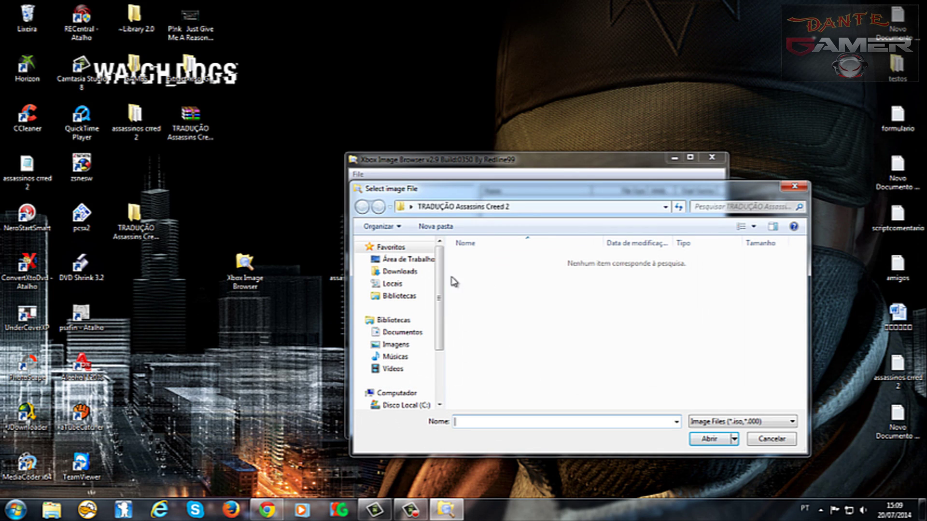
pyautogui.click(411, 260)
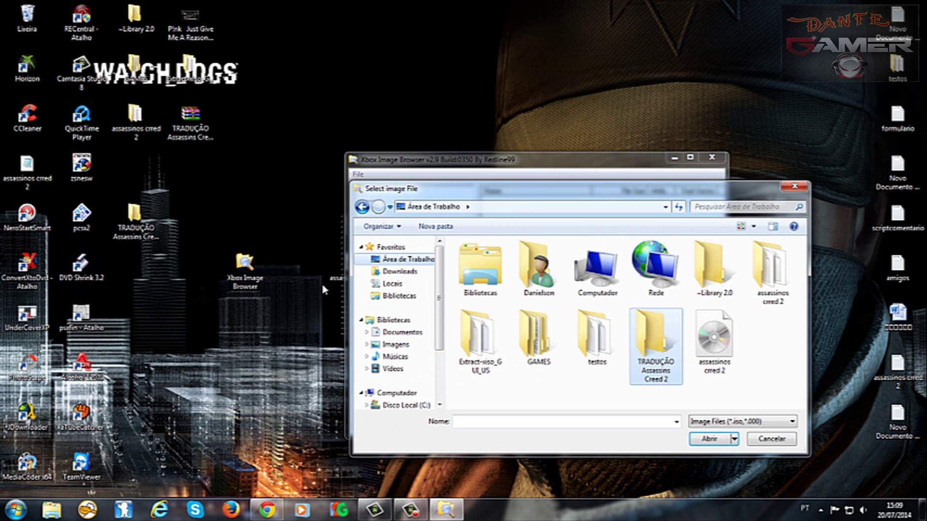
pyautogui.click(724, 354)
pyautogui.click(710, 439)
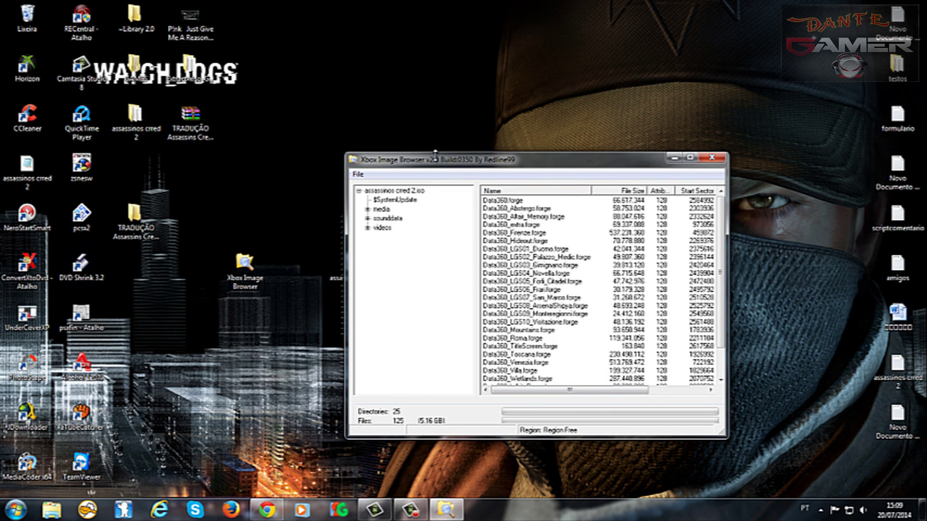
# - Replace Data360.forge in the image's root with Data360.forge from the desktop folder TRADUÇÃO Assassins Creed 2
pyautogui.moveTo(435, 155); pyautogui.dragTo(424, 166)
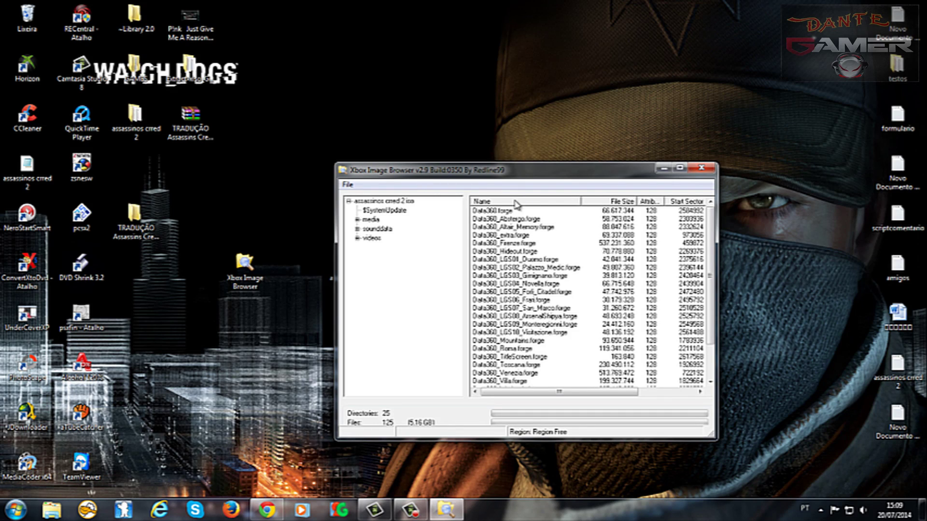
pyautogui.rightClick(493, 213)
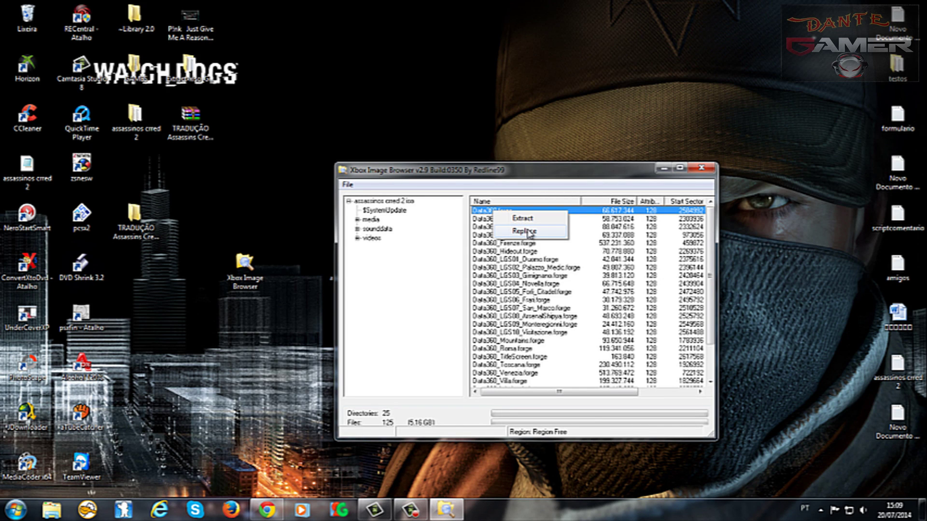
pyautogui.click(527, 232)
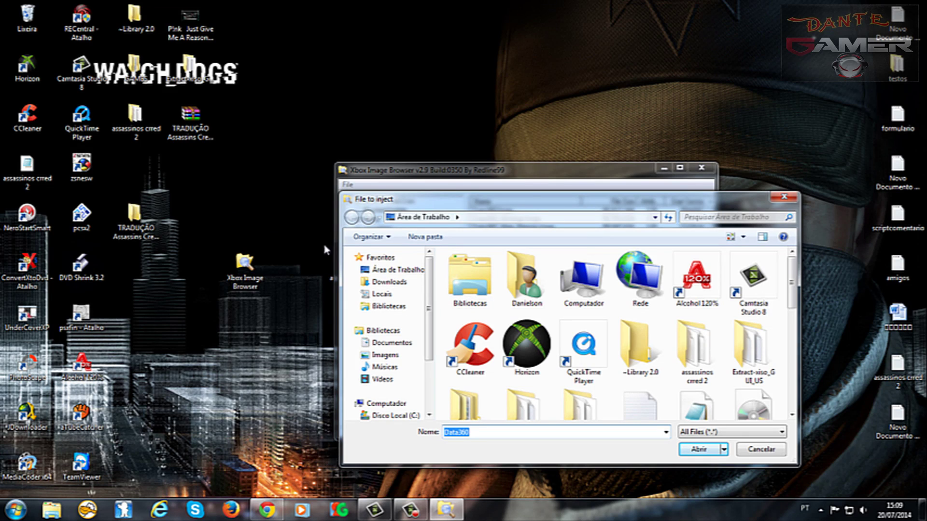
pyautogui.click(142, 220)
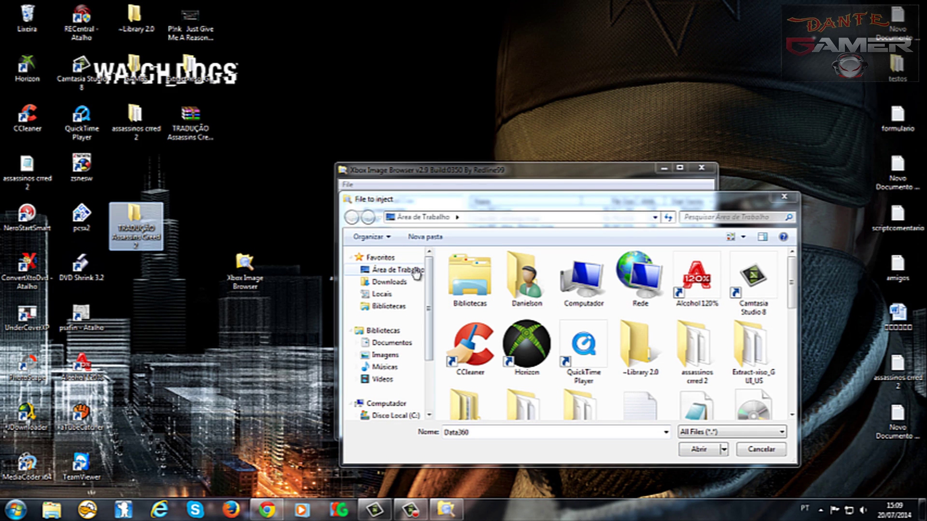
pyautogui.click(793, 318)
pyautogui.scroll(-1, 611, 378)
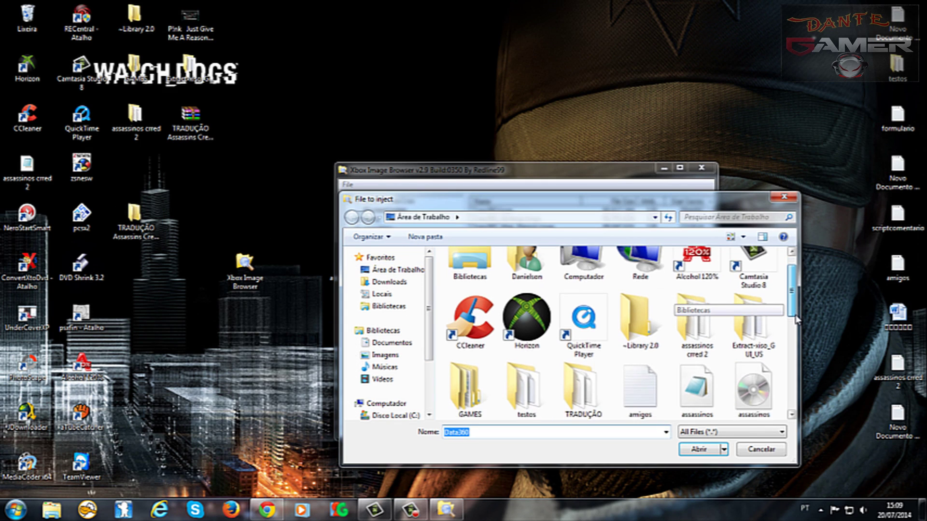
pyautogui.click(592, 381)
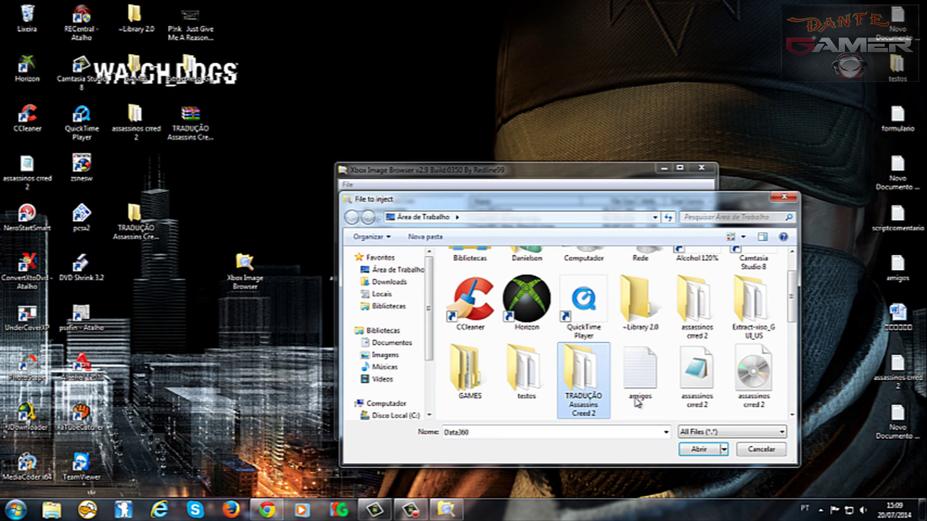
pyautogui.click(698, 449)
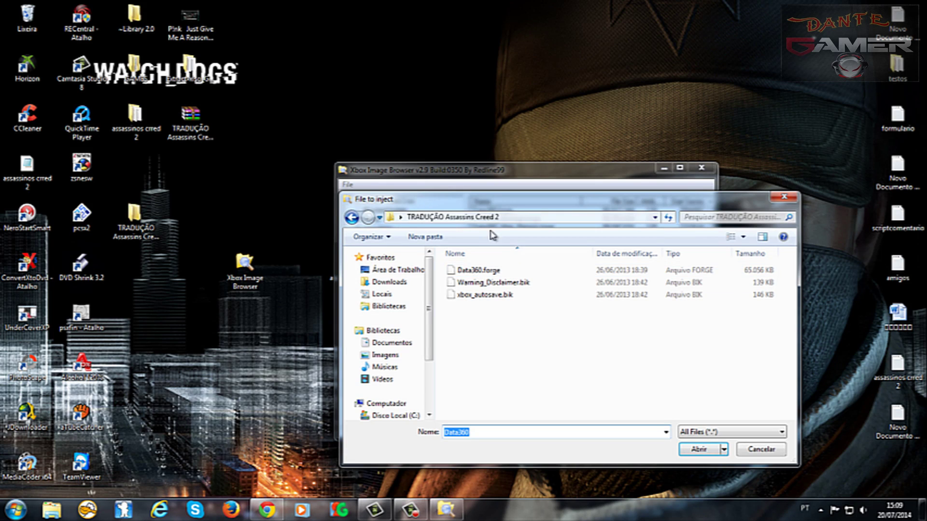
pyautogui.moveTo(491, 199); pyautogui.dragTo(493, 226)
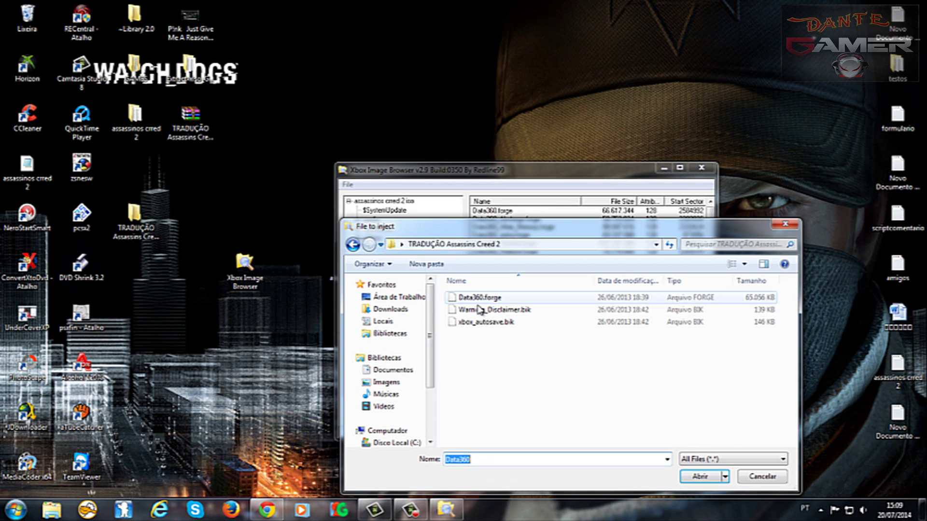
pyautogui.click(477, 299)
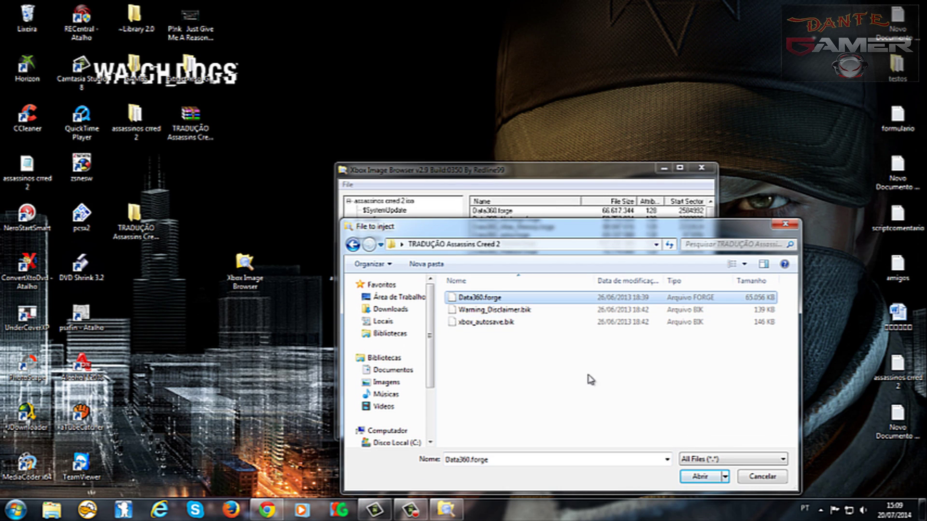
pyautogui.click(704, 477)
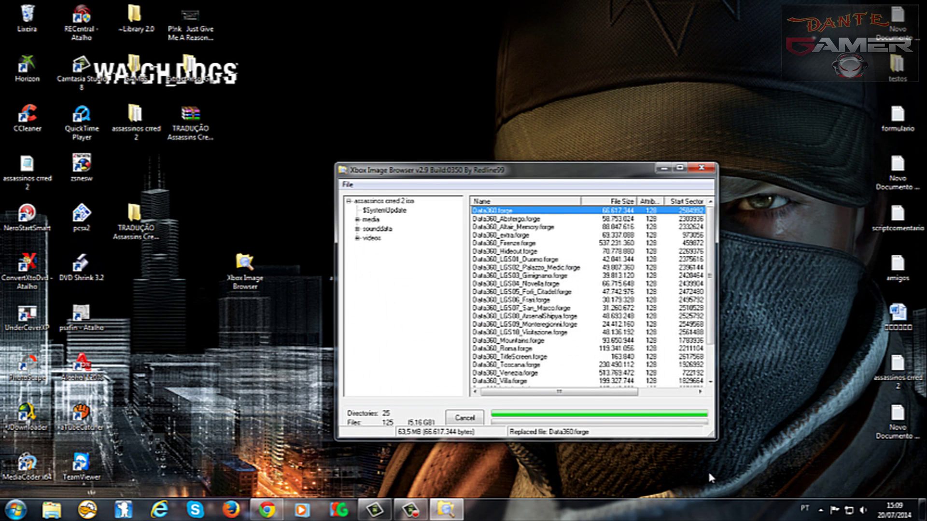
# - Replace Warning_Disclaimer.bik in the image's videos/en folder with Warning_Disclaimer.bik from the TRADUÇÃO Assassins Creed 2 folder
pyautogui.click(358, 239)
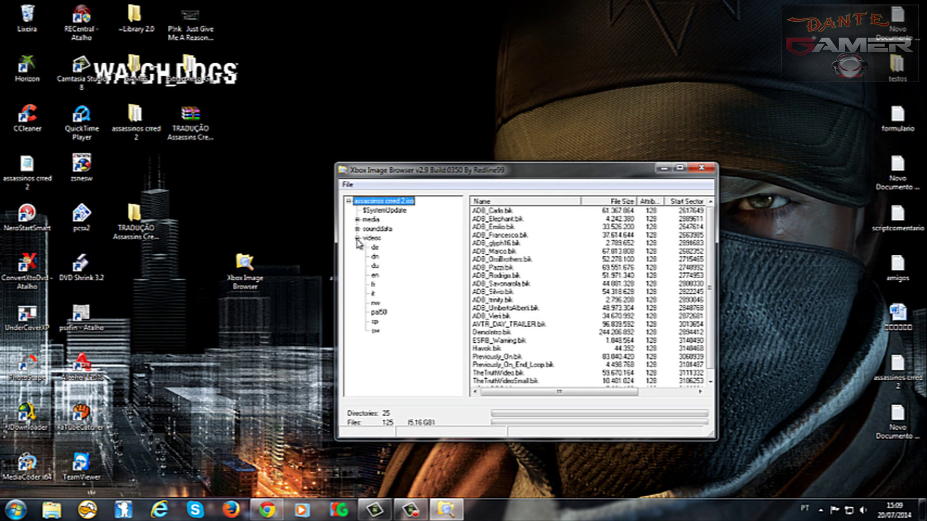
pyautogui.click(374, 275)
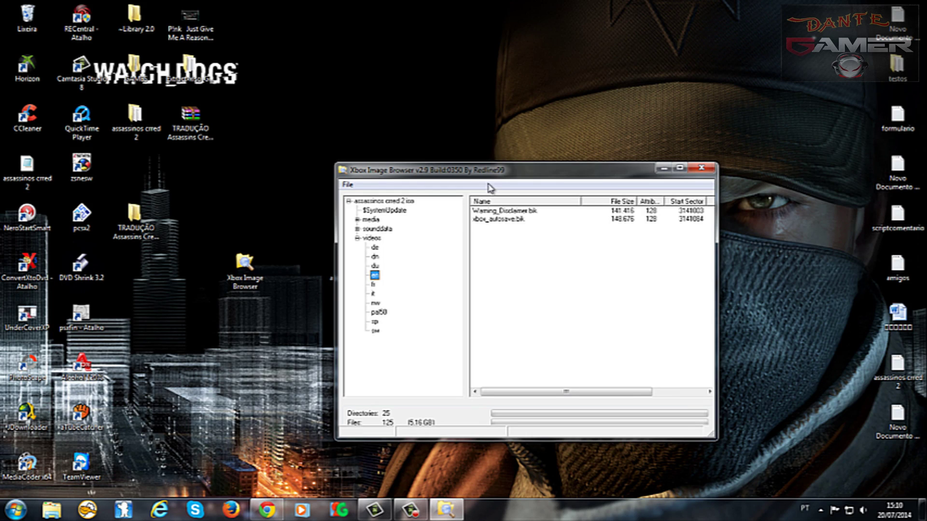
pyautogui.moveTo(489, 172); pyautogui.dragTo(488, 184)
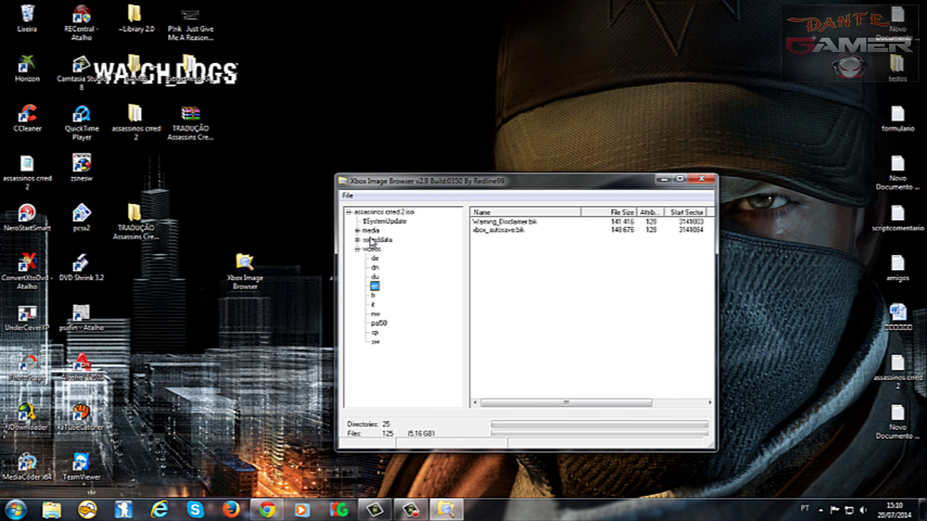
pyautogui.click(497, 223)
pyautogui.rightClick(496, 222)
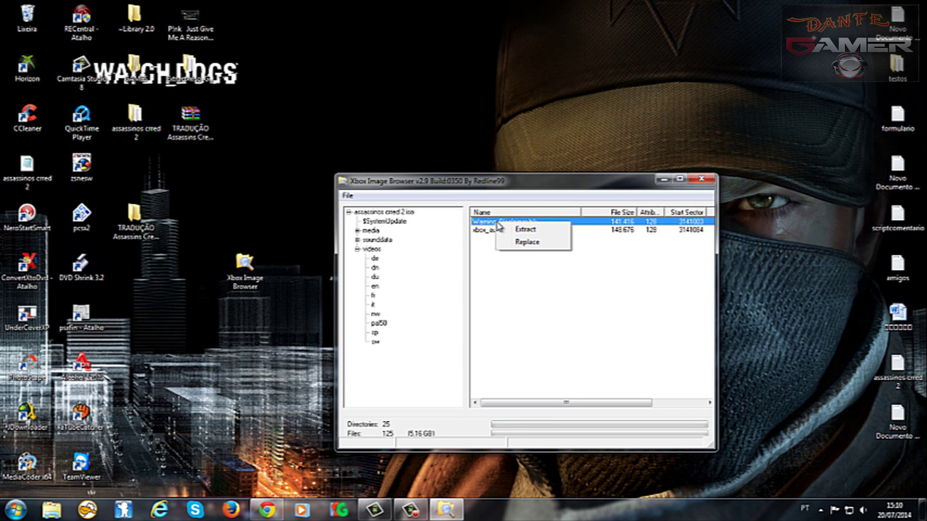
pyautogui.click(532, 247)
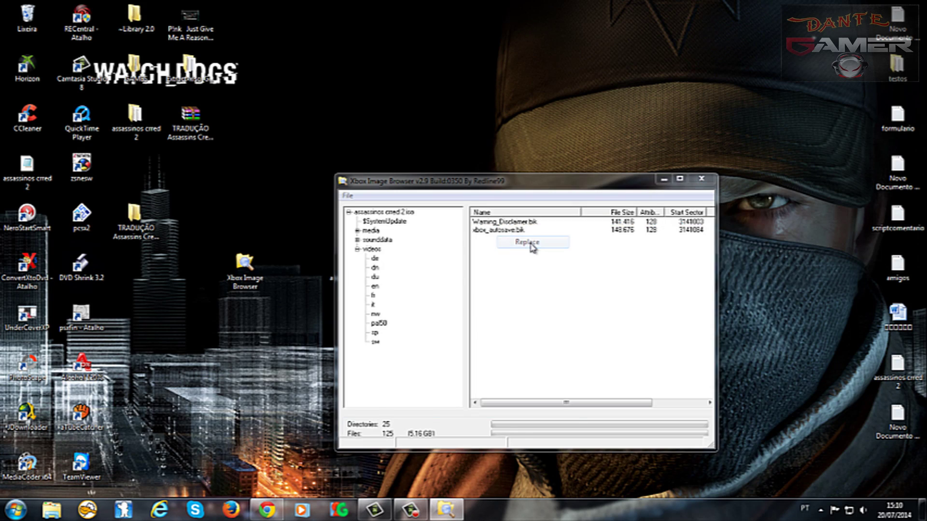
pyautogui.moveTo(503, 215); pyautogui.dragTo(497, 259)
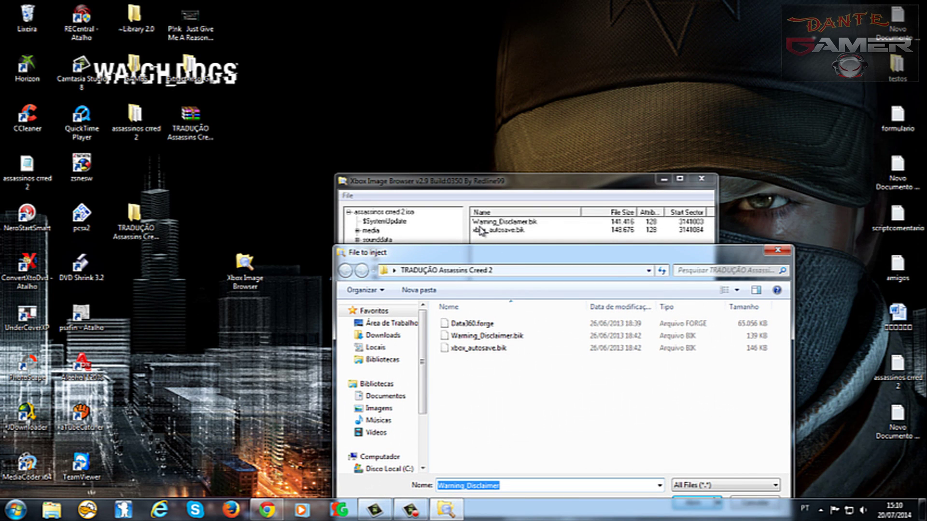
pyautogui.moveTo(491, 255); pyautogui.dragTo(473, 264)
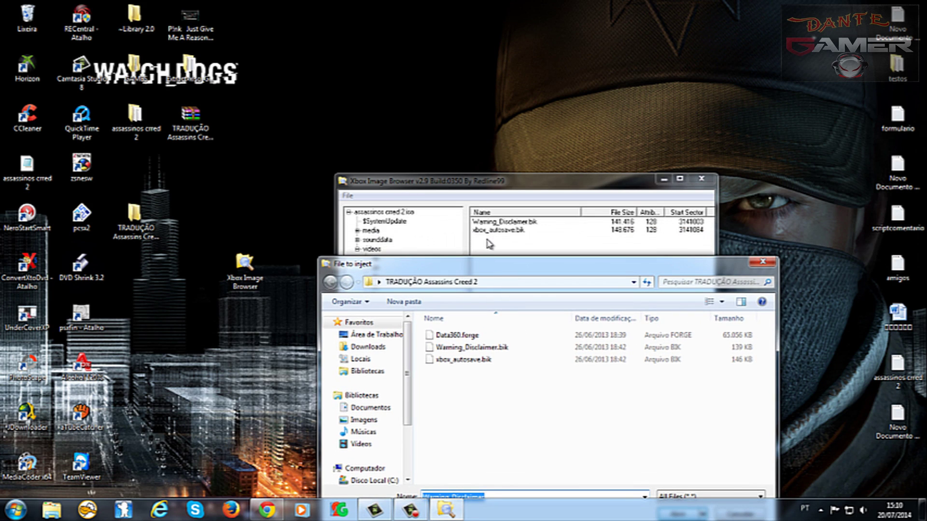
pyautogui.click(500, 354)
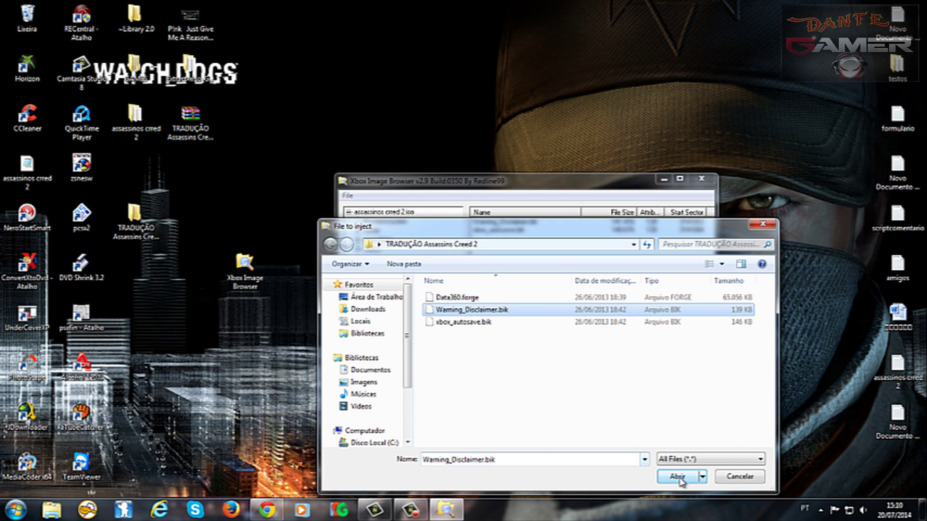
pyautogui.click(678, 476)
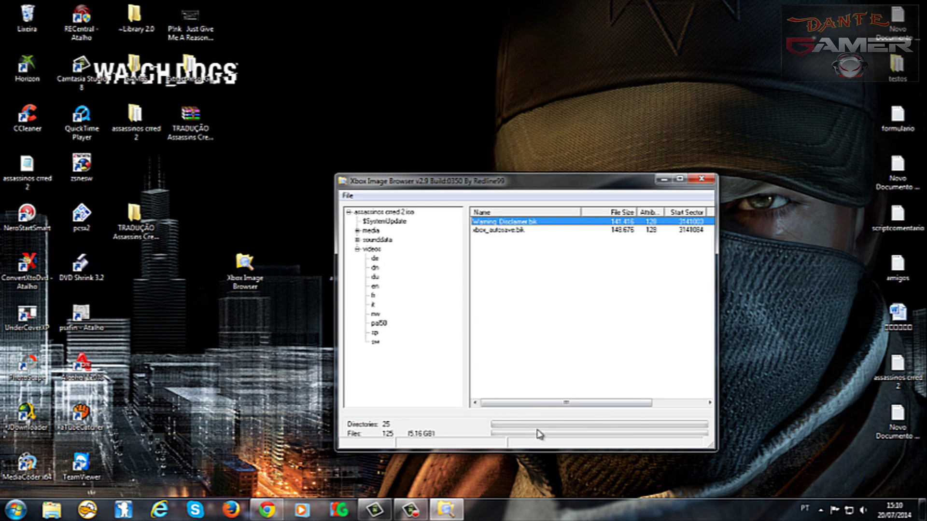
# - Replace xbox_autosave.bik in the image's videos/en folder with xbox_autosave.bik from the TRADUÇÃO Assassins Creed 2 folder and close Xbox Image Browser
pyautogui.click(509, 230)
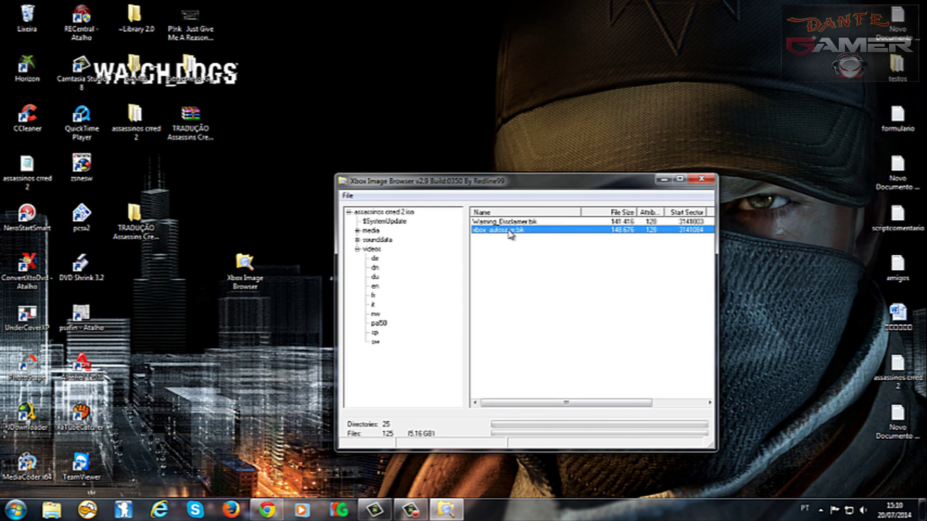
pyautogui.rightClick(509, 232)
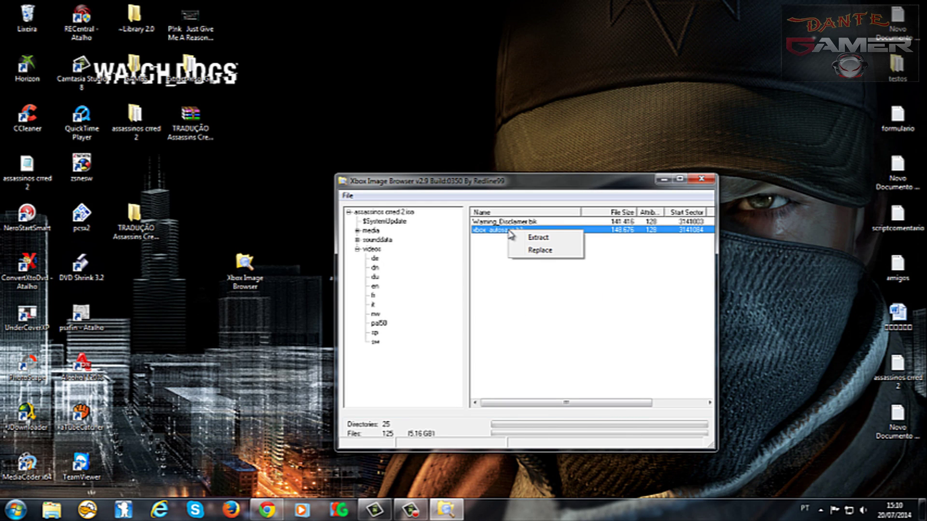
pyautogui.click(540, 251)
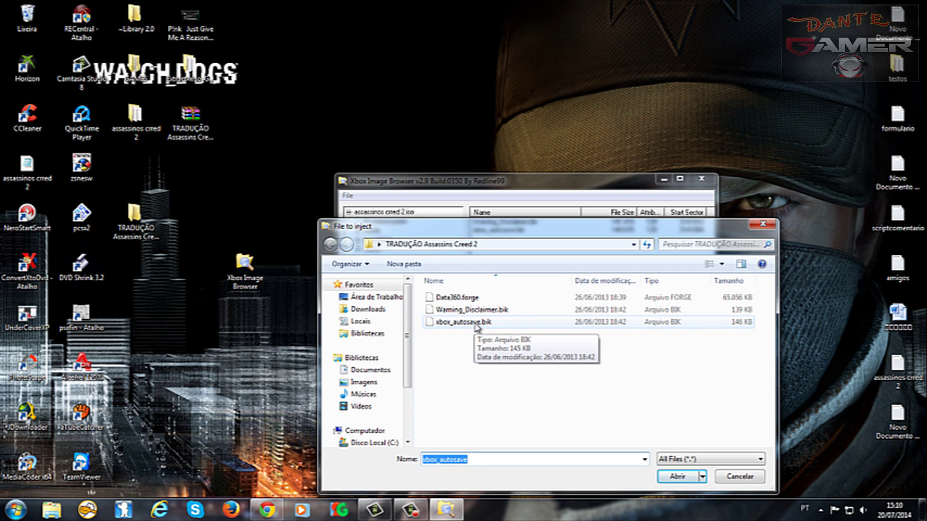
pyautogui.click(678, 477)
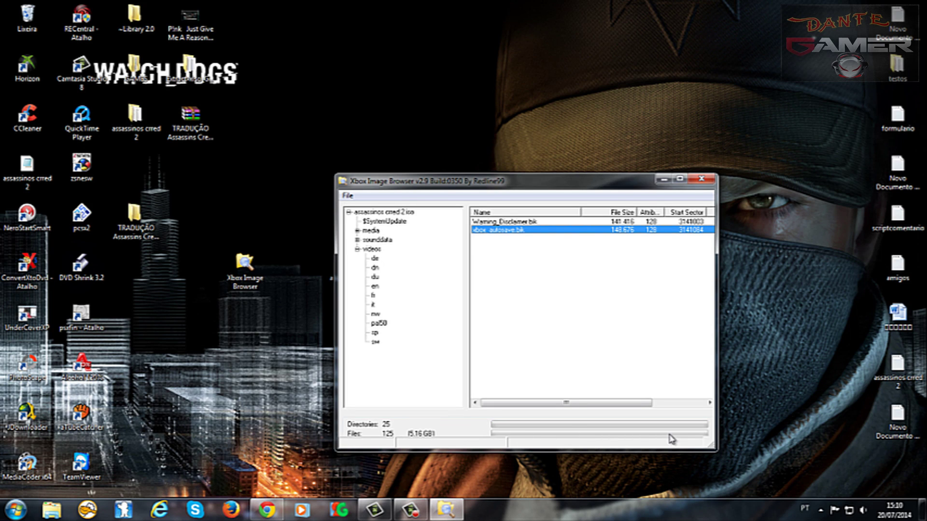
pyautogui.moveTo(574, 186); pyautogui.dragTo(515, 147)
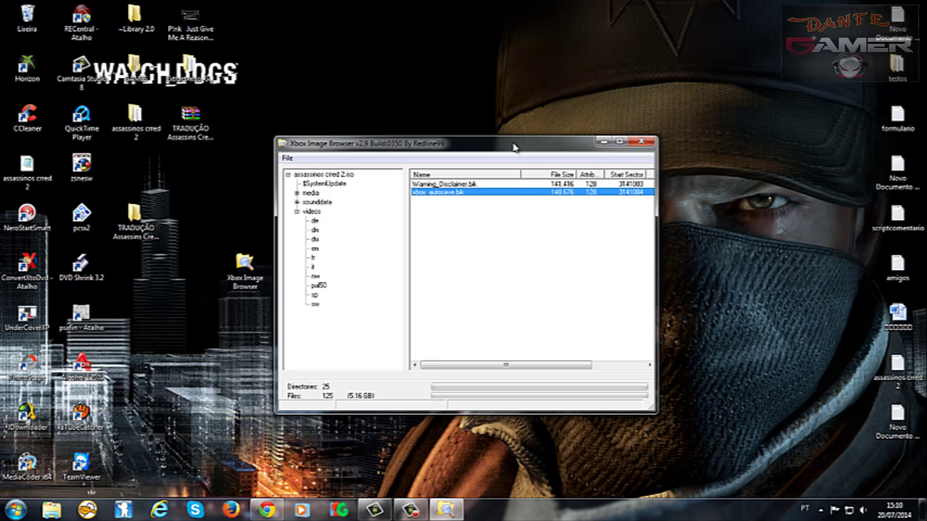
pyautogui.click(641, 142)
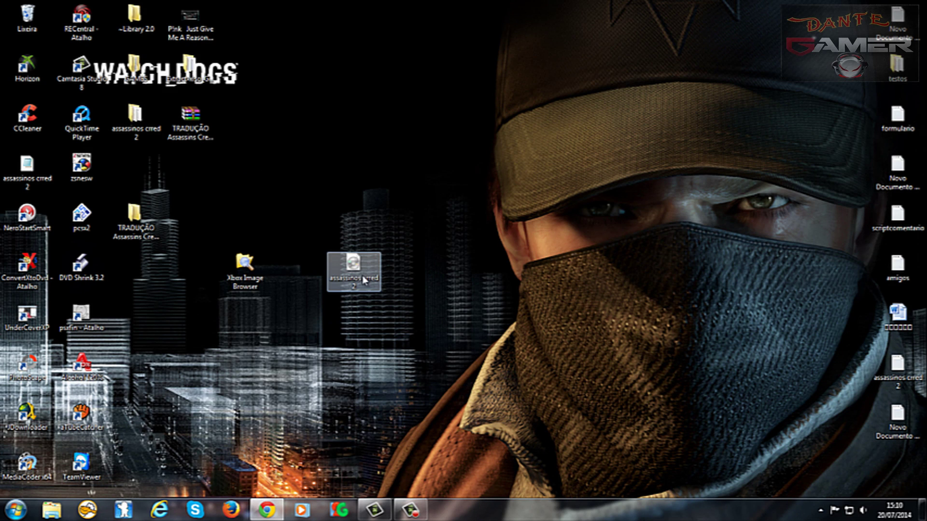
# - Put the image file back among the desktop icons, set the assassinos crred 2 folder apart and open it
pyautogui.moveTo(352, 270); pyautogui.dragTo(166, 166)
pyautogui.click(245, 160)
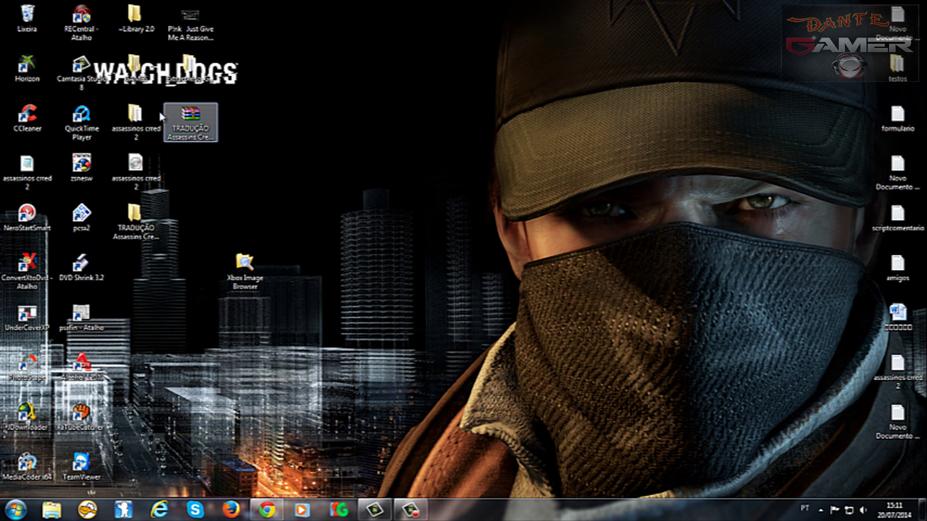
pyautogui.moveTo(135, 118); pyautogui.dragTo(412, 261)
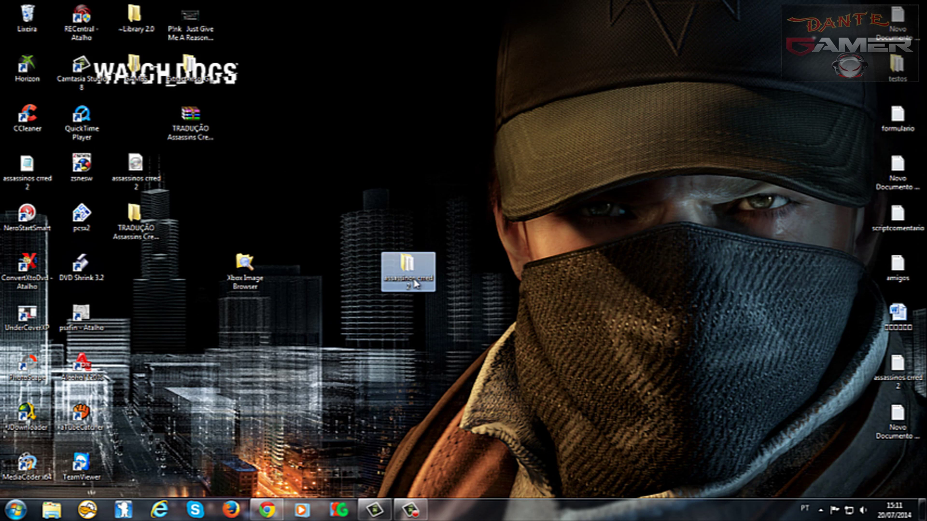
pyautogui.doubleClick(410, 254)
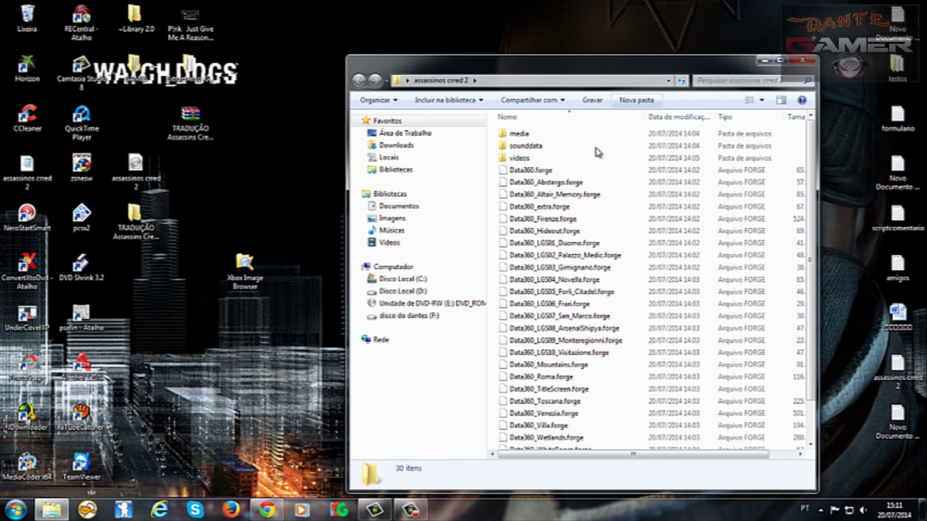
pyautogui.moveTo(545, 173)
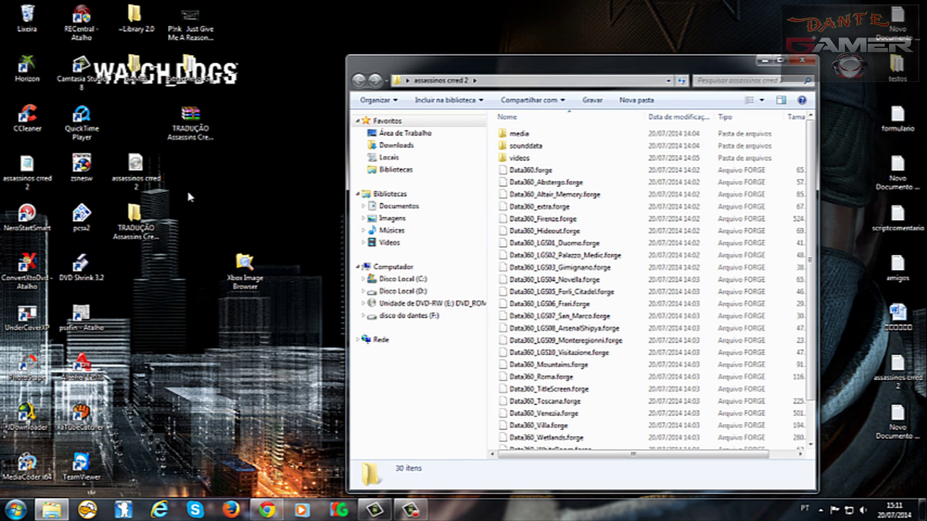
# - Move the image file below the ~Library 2.0 icons, then open the TRADUÇÃO Assassins Creed 2 folder beside the assassinos crred 2 window
pyautogui.moveTo(137, 166); pyautogui.dragTo(137, 116)
pyautogui.click(134, 216)
pyautogui.doubleClick(135, 215)
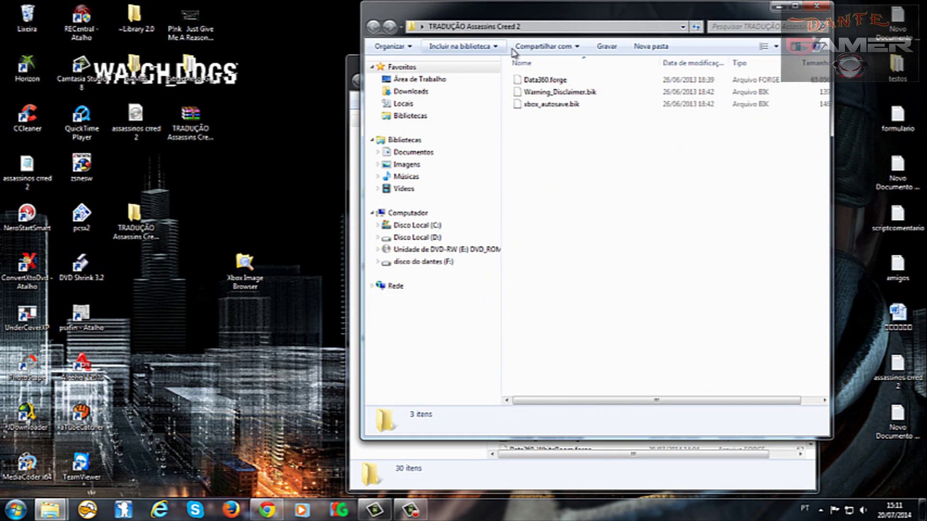
pyautogui.moveTo(480, 22); pyautogui.dragTo(117, 102)
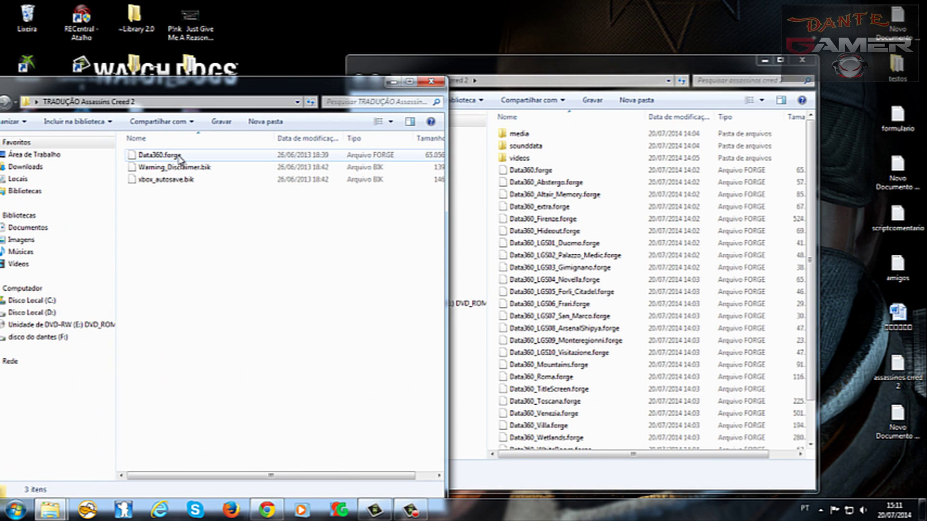
# - Copy Data360.forge from the TRADUÇÃO Assassins Creed 2 folder
pyautogui.moveTo(180, 159); pyautogui.dragTo(525, 176)
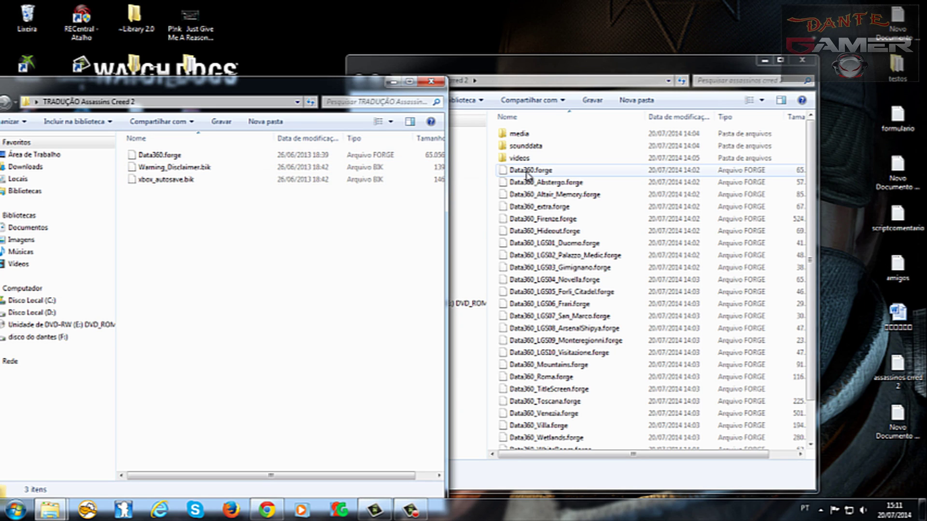
pyautogui.click(176, 156)
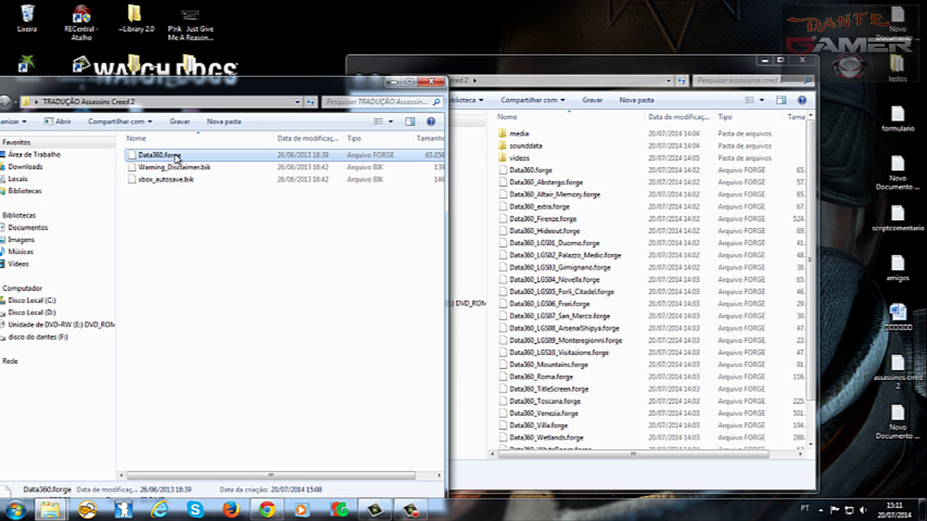
pyautogui.rightClick(177, 158)
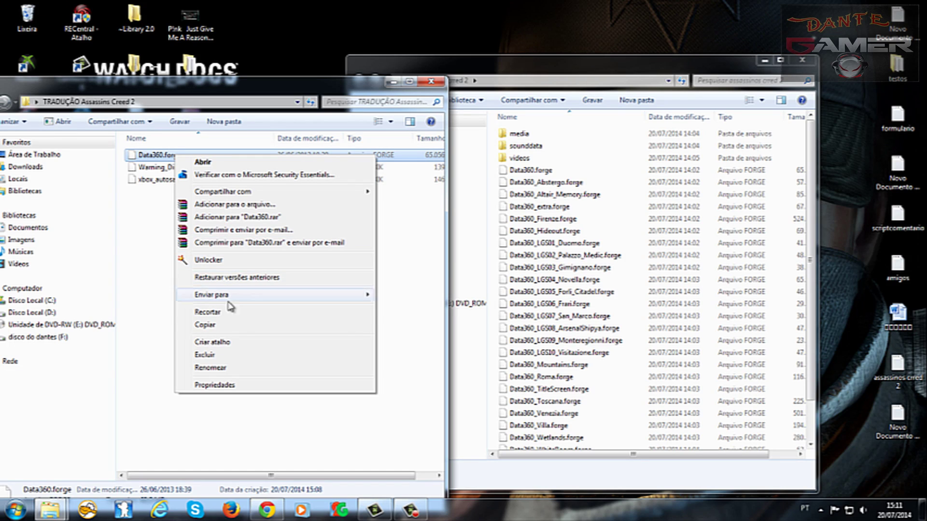
pyautogui.click(231, 326)
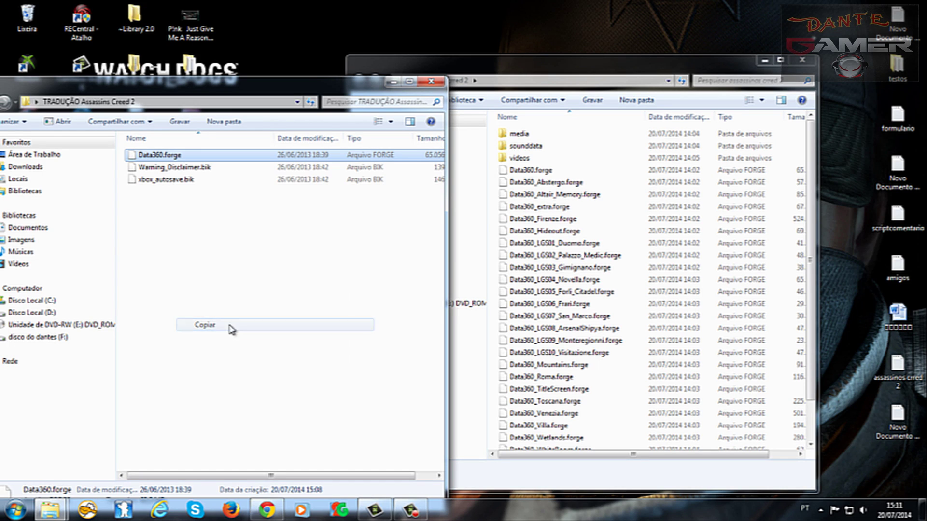
pyautogui.rightClick(172, 158)
pyautogui.click(212, 327)
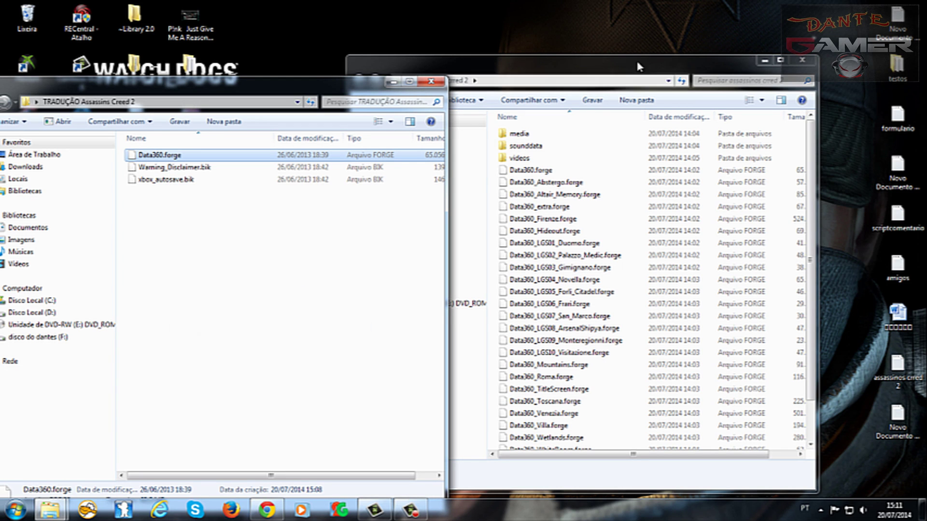
# - Paste the copied Data360.forge into the root of the assassinos crred 2 folder, replacing the existing file
pyautogui.click(392, 83)
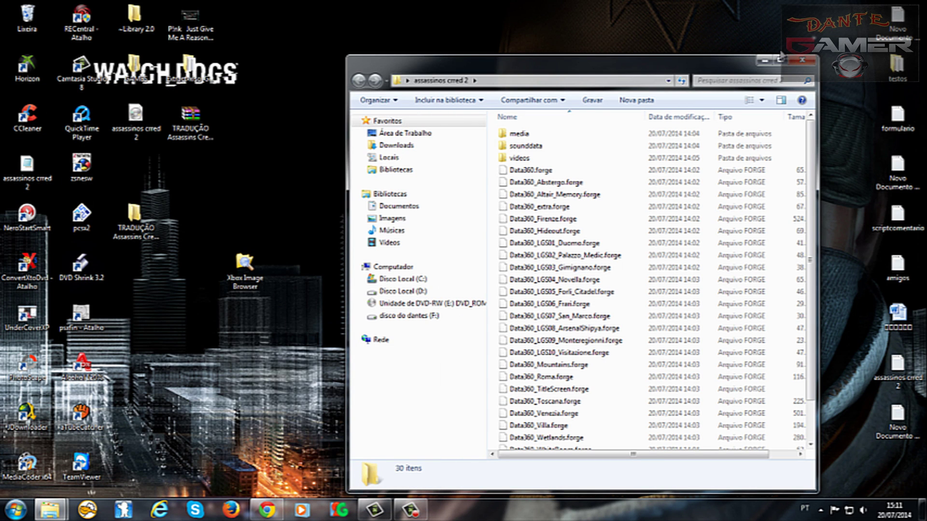
pyautogui.click(799, 59)
pyautogui.doubleClick(385, 259)
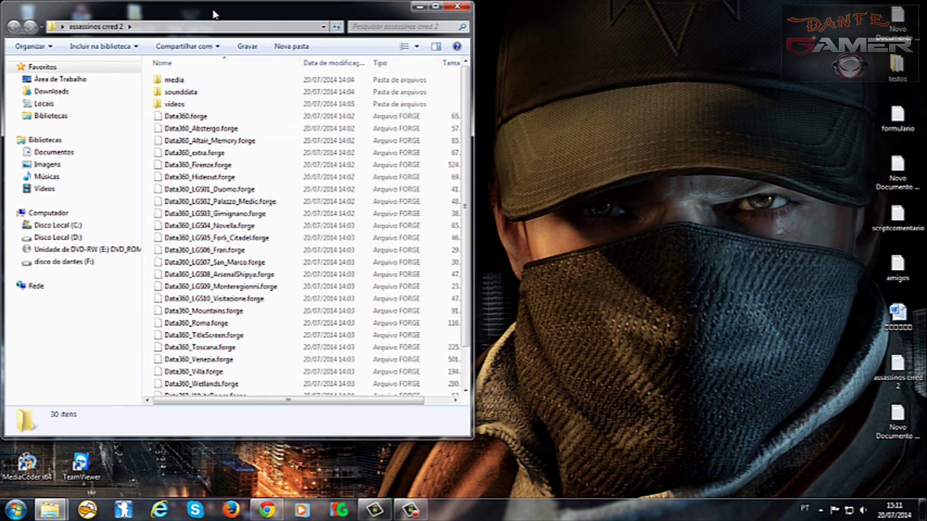
pyautogui.moveTo(215, 15); pyautogui.dragTo(521, 43)
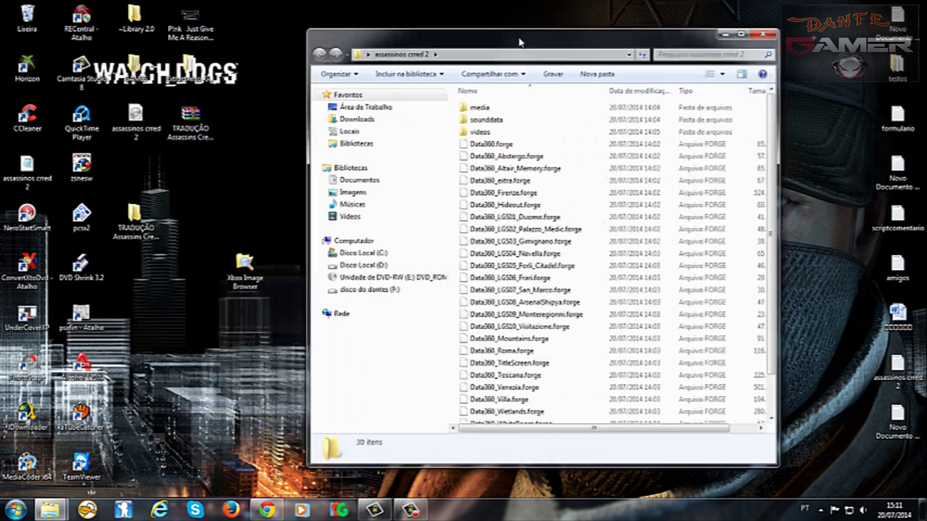
pyautogui.click(741, 34)
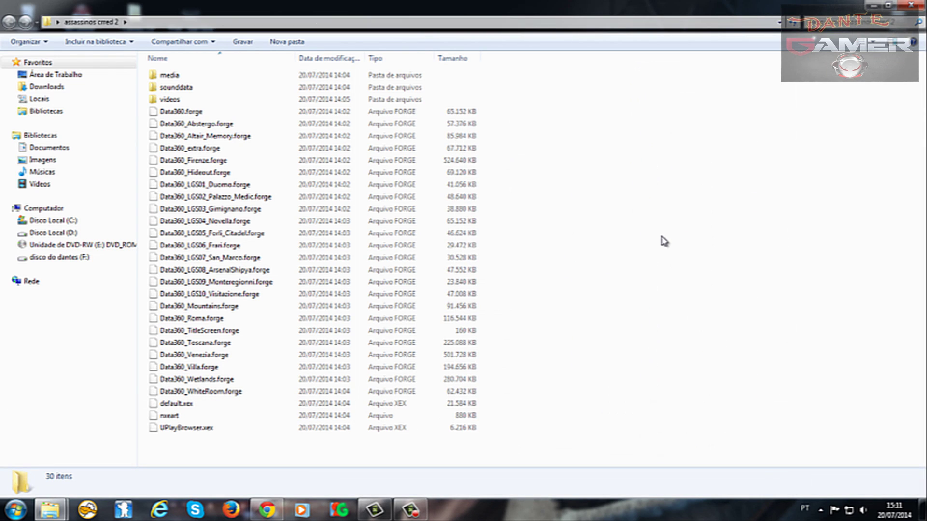
pyautogui.hotkey('ctrl', 'v')
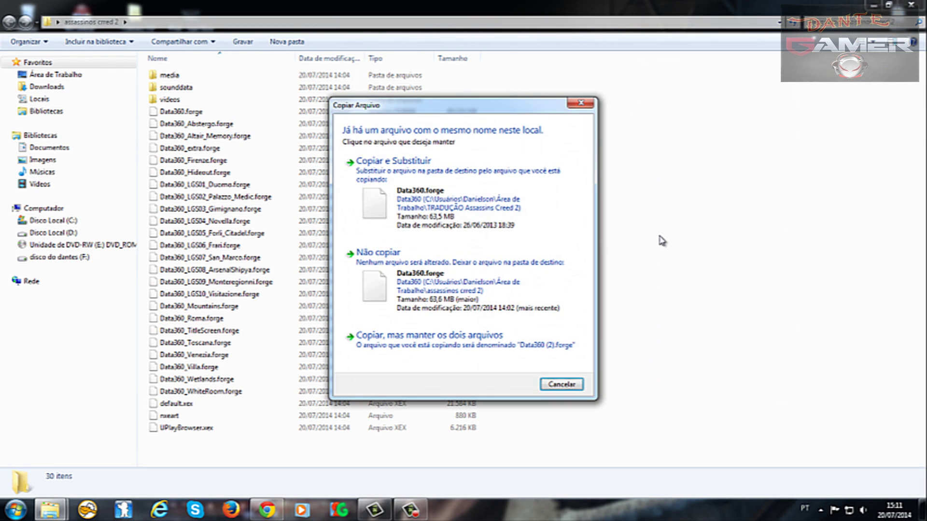
pyautogui.click(423, 189)
pyautogui.click(741, 182)
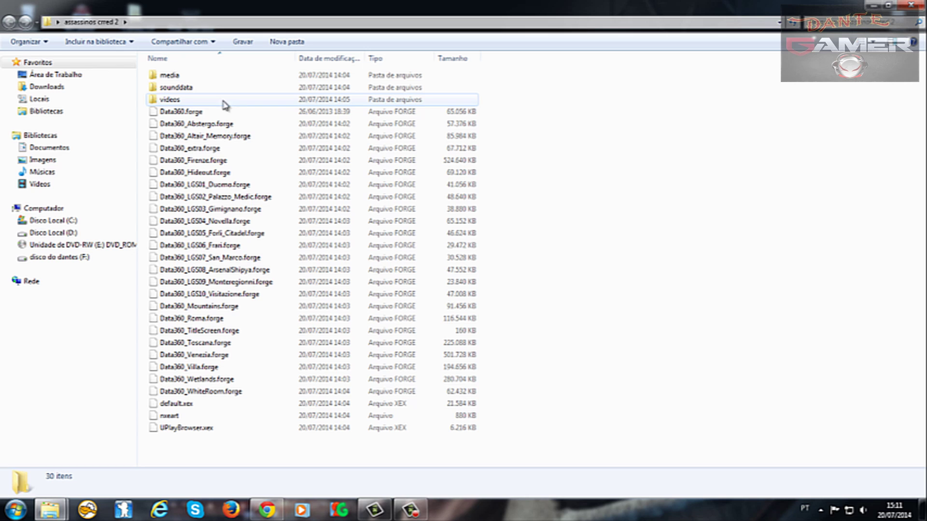
# - Open the videos/en folder inside assassinos crred 2 and restore its window to the smaller size
pyautogui.doubleClick(166, 99)
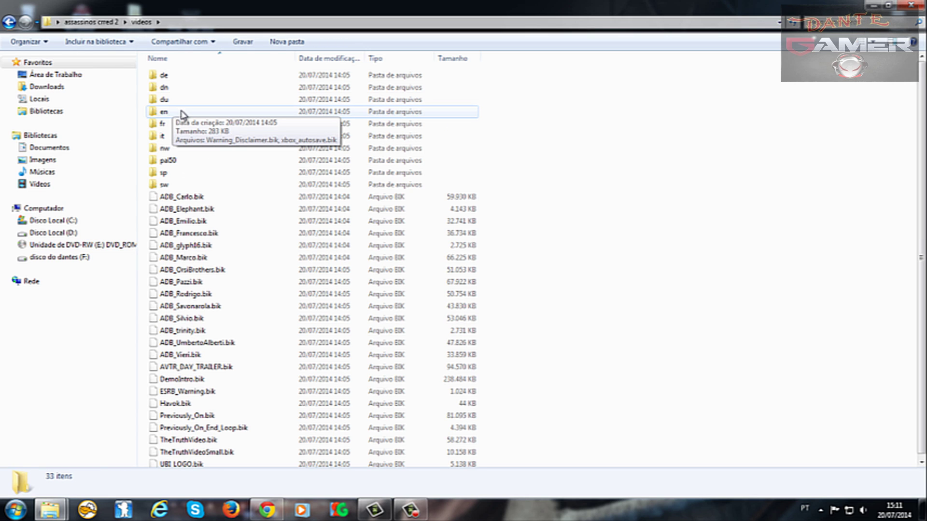
pyautogui.doubleClick(167, 114)
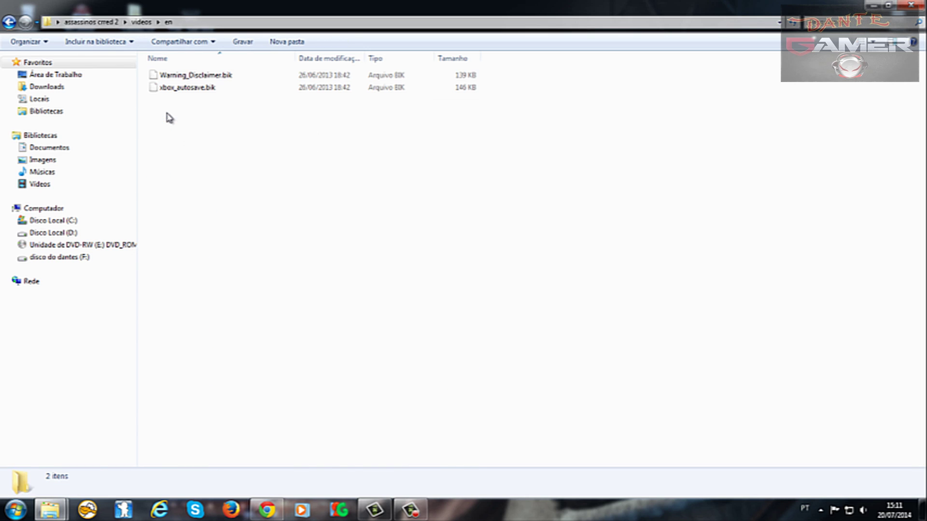
pyautogui.doubleClick(252, 3)
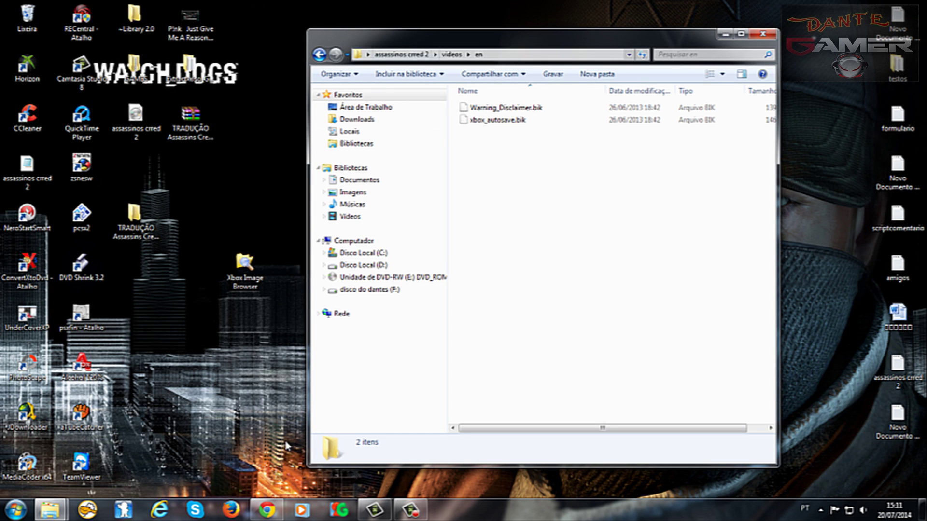
# - Copy Warning_Disclaimer.bik and xbox_autosave.bik from the TRADUÇÃO Assassins Creed 2 folder into videos/en, replacing the existing files
pyautogui.moveTo(62, 513)
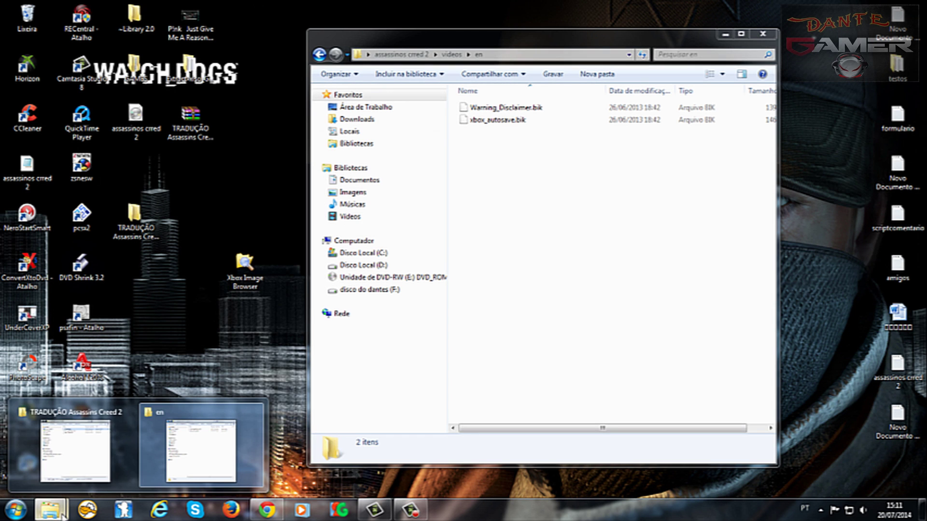
pyautogui.click(75, 451)
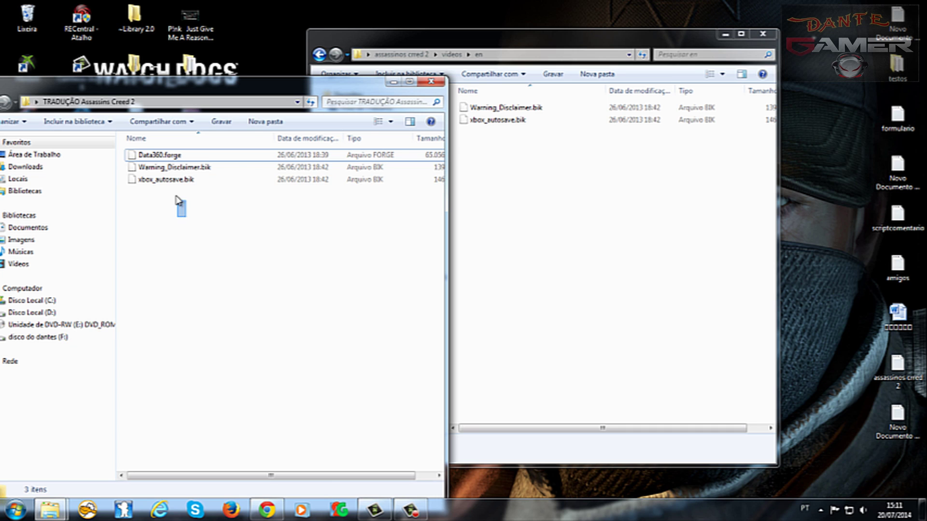
pyautogui.moveTo(181, 208); pyautogui.dragTo(168, 168)
pyautogui.rightClick(168, 169)
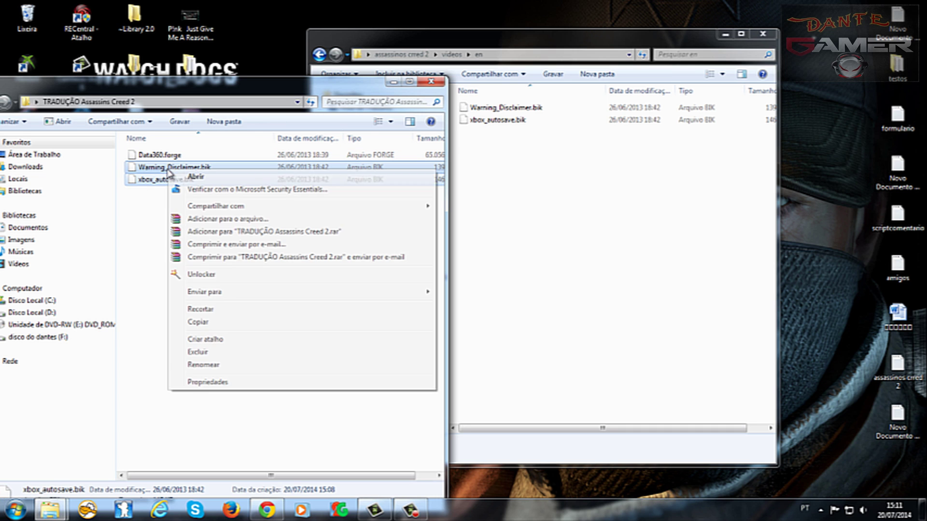
pyautogui.click(205, 323)
pyautogui.click(668, 276)
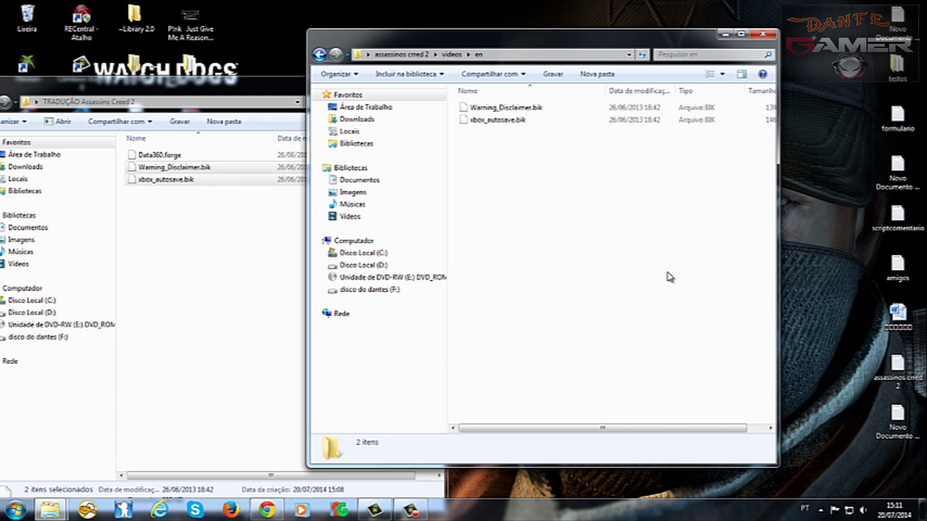
pyautogui.hotkey('ctrl', 'v')
pyautogui.click(471, 207)
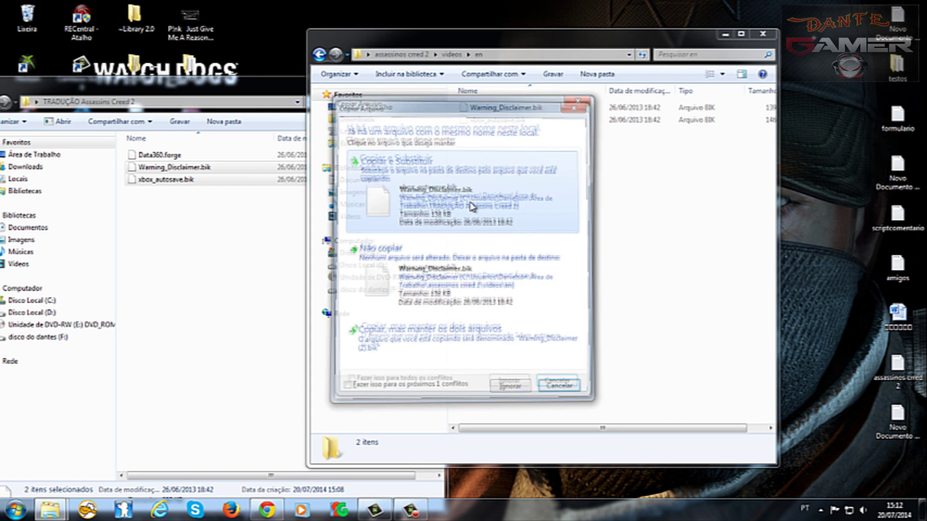
pyautogui.click(471, 207)
# - Close both folder windows and move the TRADUÇÃO Assassins Creed 2 folder directly below the image file on the desktop
pyautogui.click(303, 172)
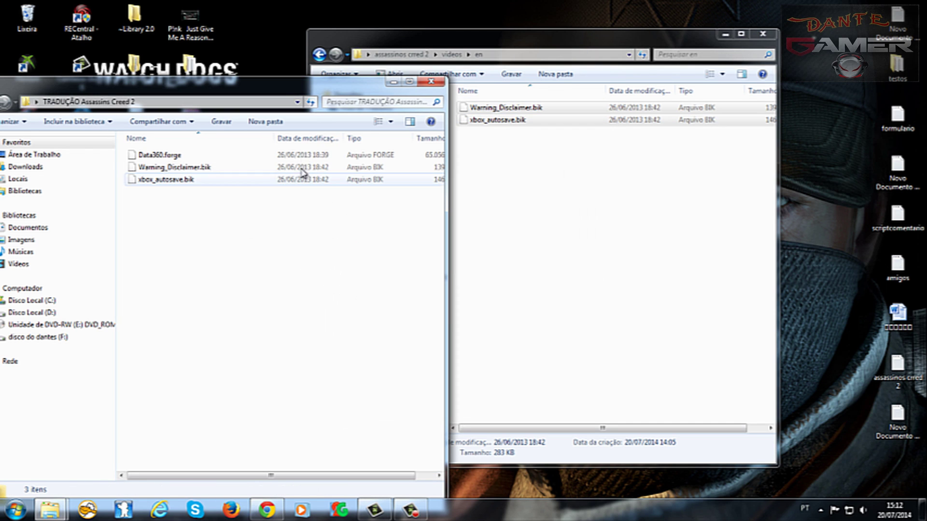
pyautogui.click(431, 81)
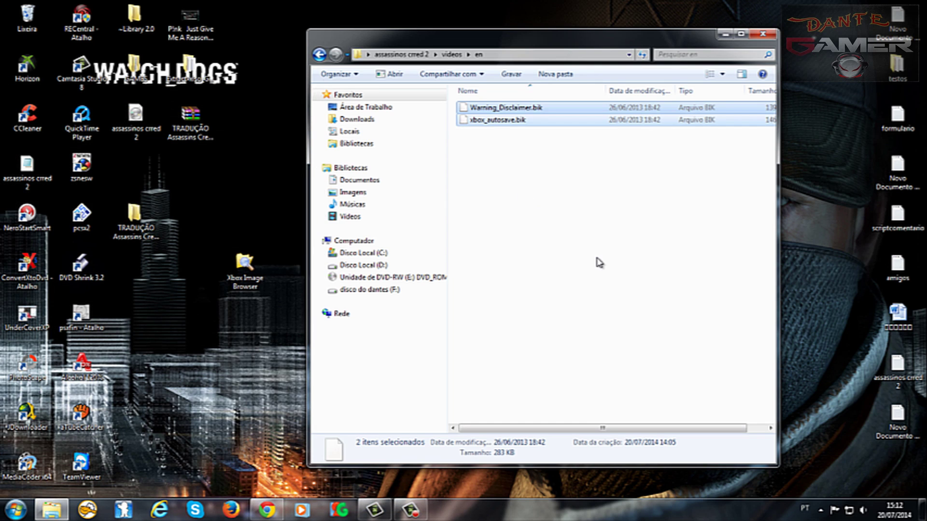
pyautogui.click(599, 262)
pyautogui.click(761, 35)
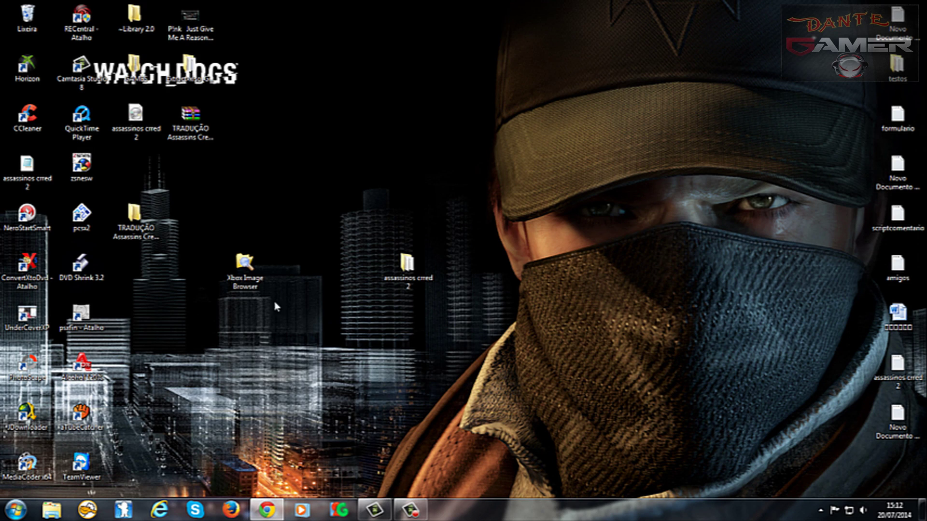
pyautogui.moveTo(135, 217); pyautogui.dragTo(135, 174)
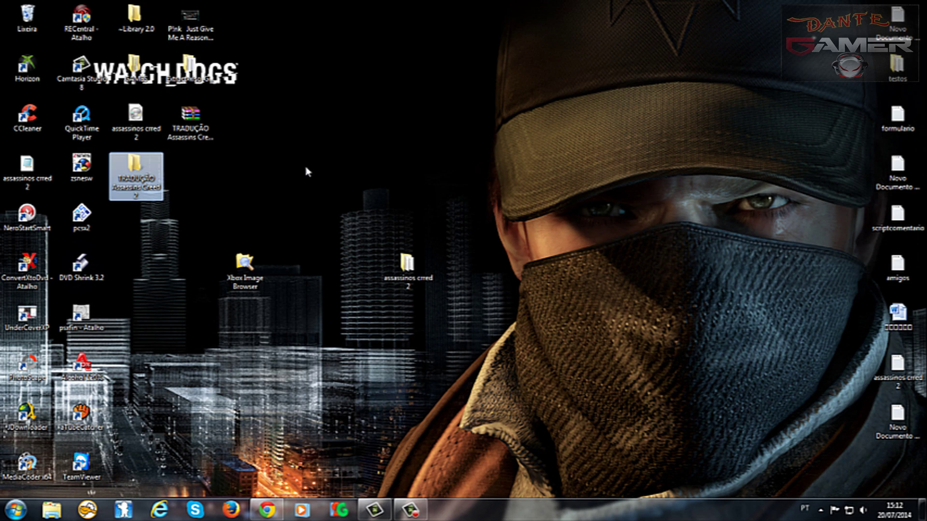
# - Move the assassinos crred 2 folder beside the TRADUÇÃO Assassins Creed 2 folder on the desktop, and Xbox Image Browser directly below the translation folder
pyautogui.click(307, 167)
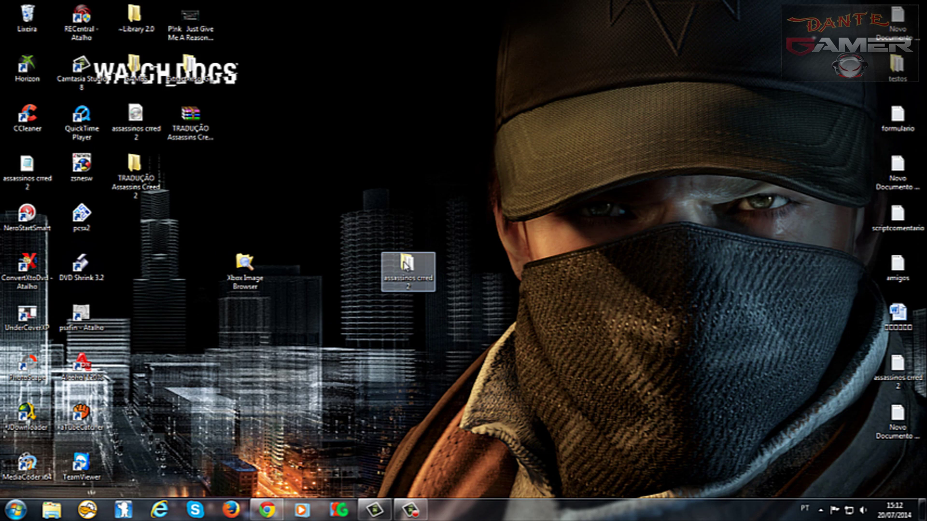
pyautogui.moveTo(404, 263); pyautogui.dragTo(207, 166)
pyautogui.click(282, 166)
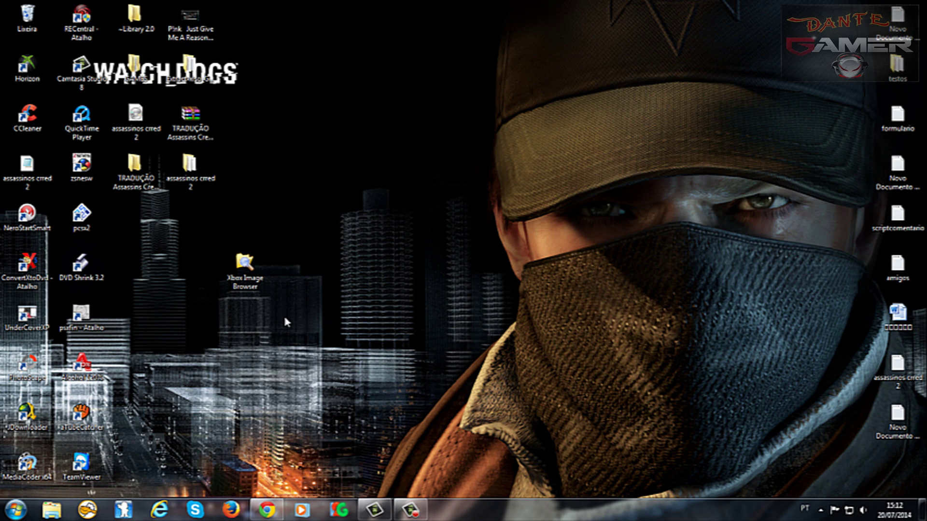
pyautogui.moveTo(245, 271); pyautogui.dragTo(140, 215)
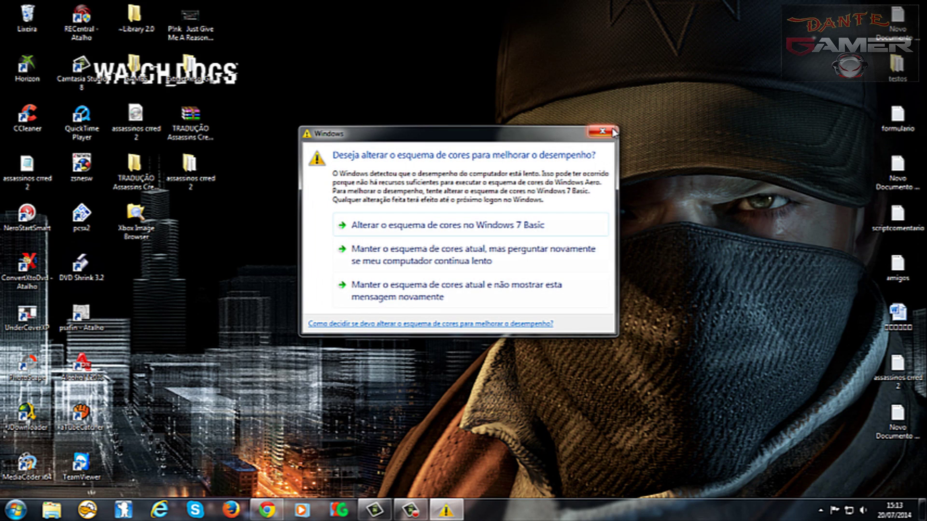
# - Dismiss the Windows performance prompt without choosing any colour scheme option
pyautogui.click(612, 131)
pyautogui.click(410, 511)
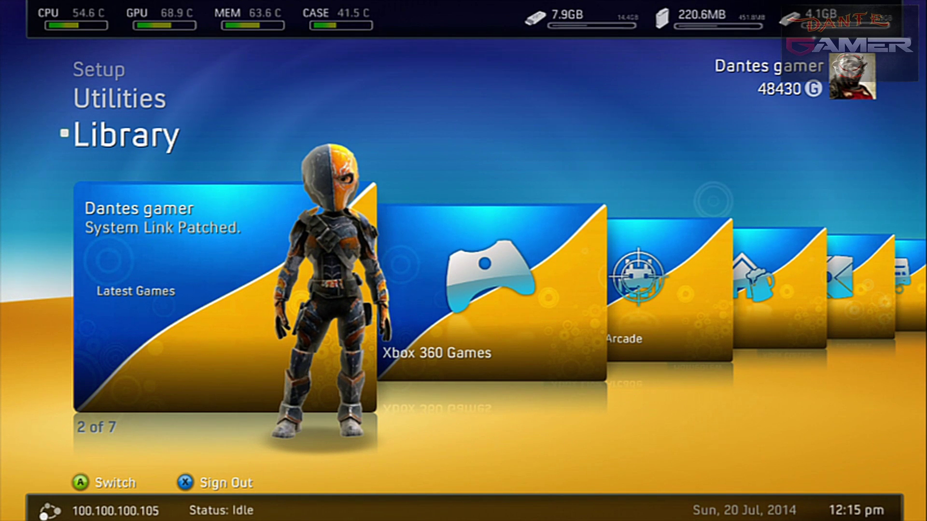
# - Switch to the Xbox 360 console dashboard and open the Xbox 360 Games section of its Library
pyautogui.press('Right')
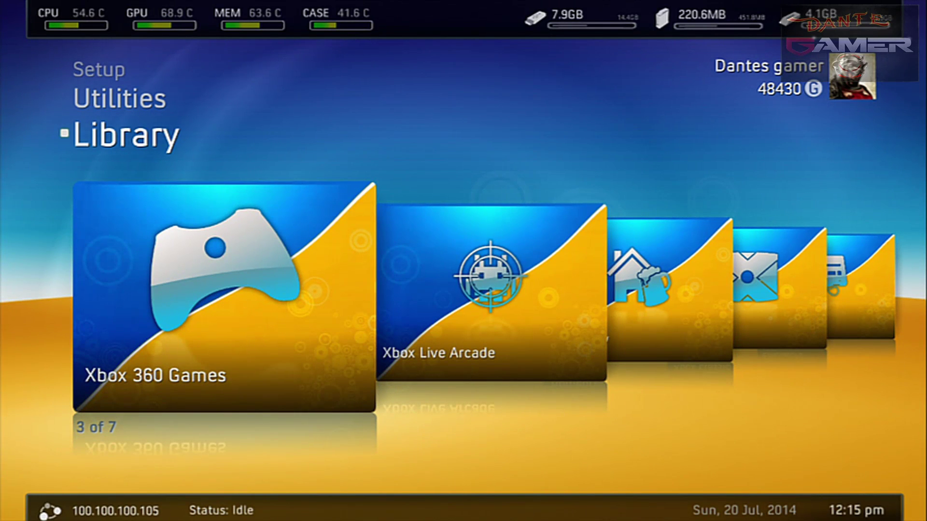
pyautogui.press('Return')
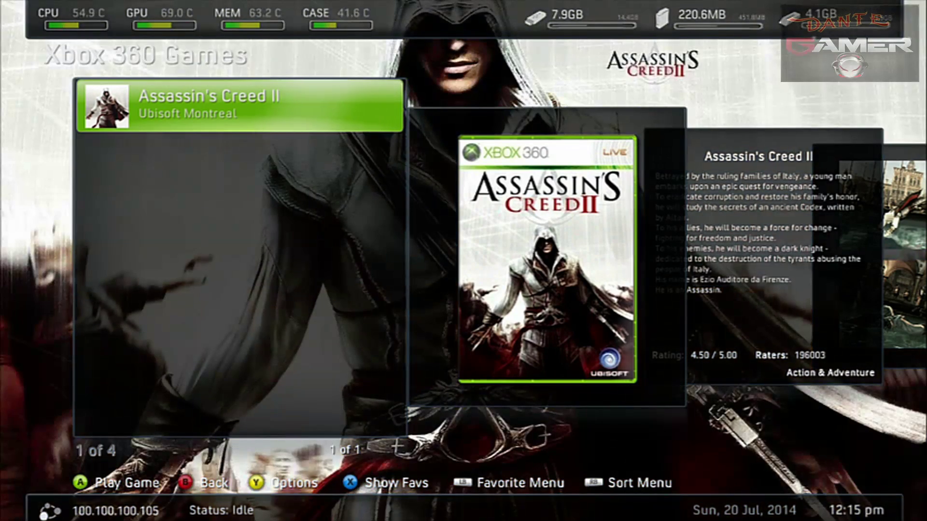